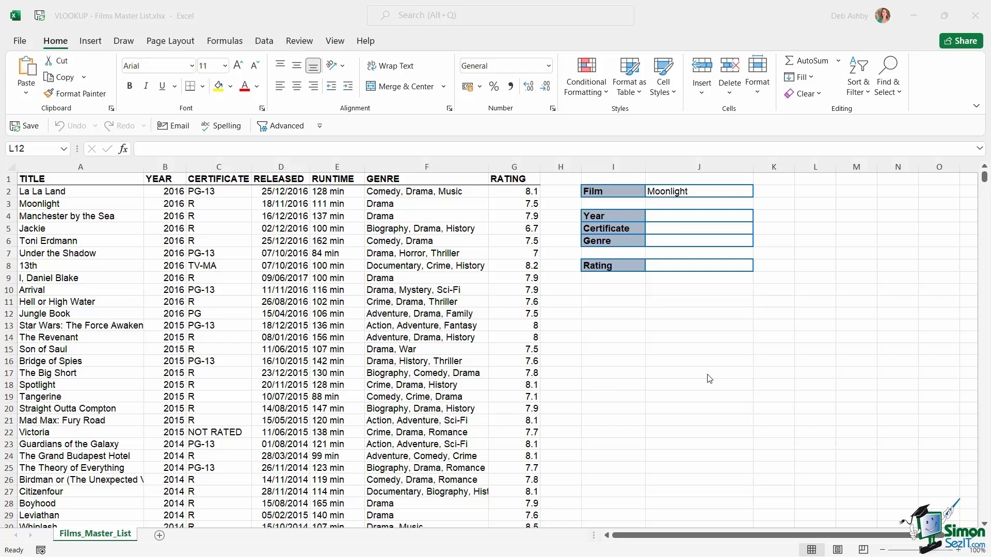
# Step: Read the VLOOKUP tooltip in the Formulas tab's Lookup & Reference list, then close the list
pyautogui.click(255, 17)
pyautogui.click(230, 45)
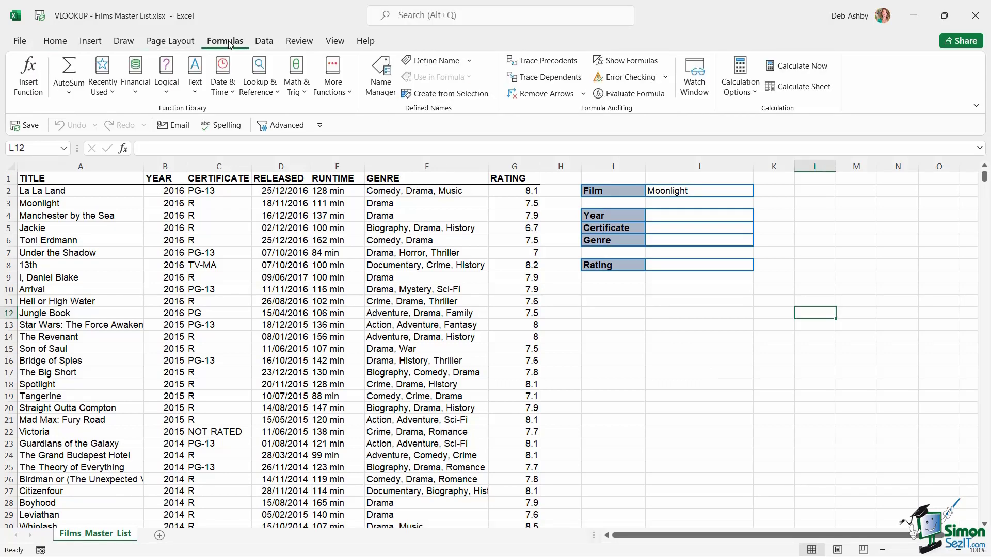
pyautogui.click(271, 91)
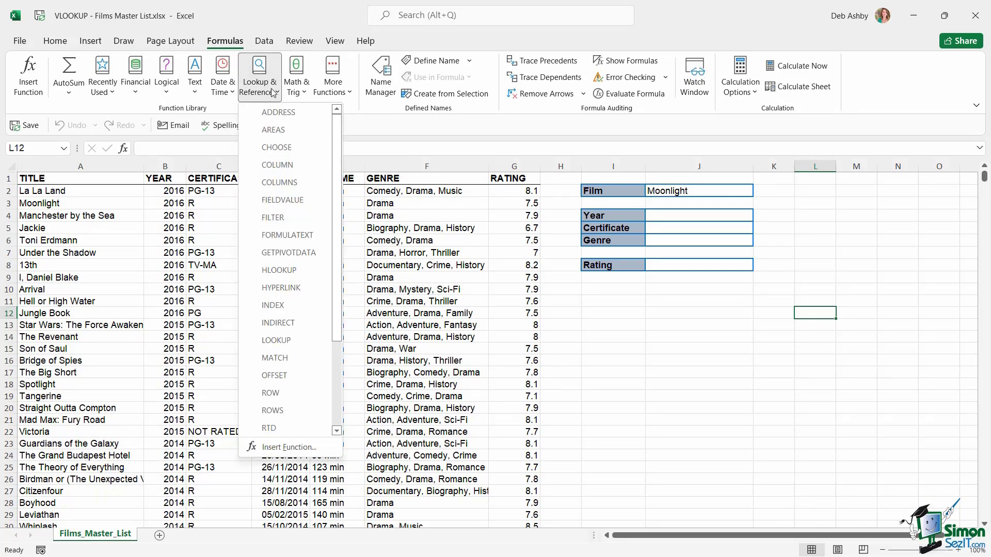
pyautogui.scroll(-2, 333, 139)
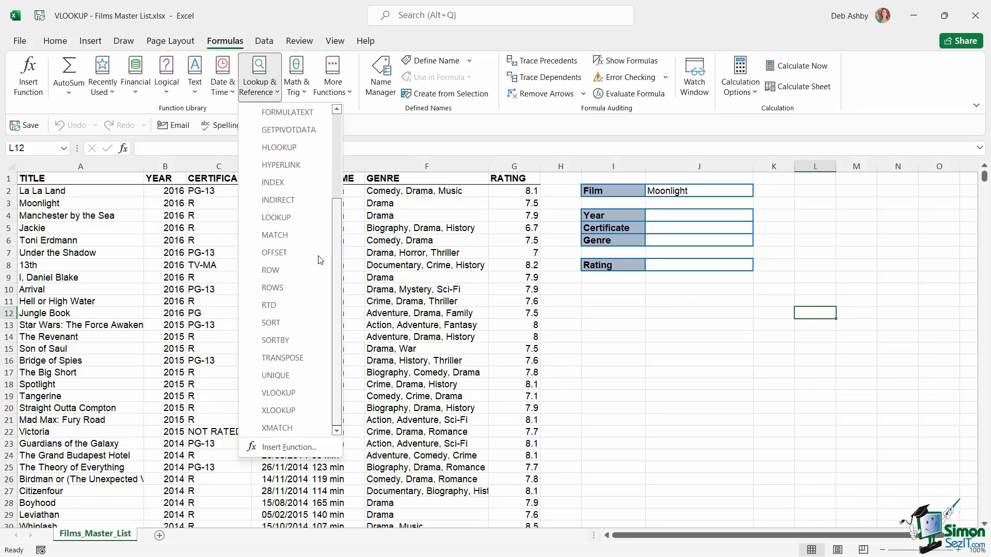
pyautogui.moveTo(299, 399)
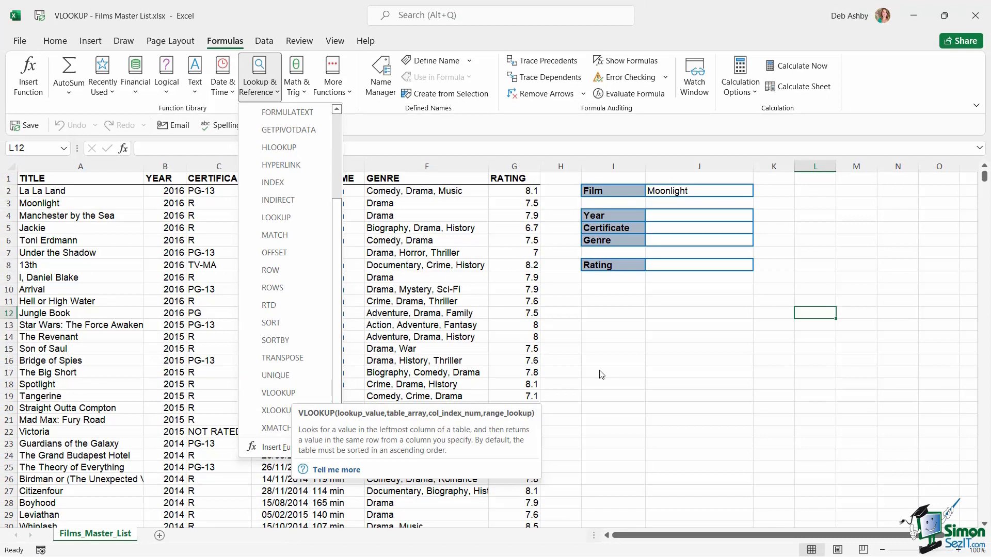
pyautogui.press('Escape')
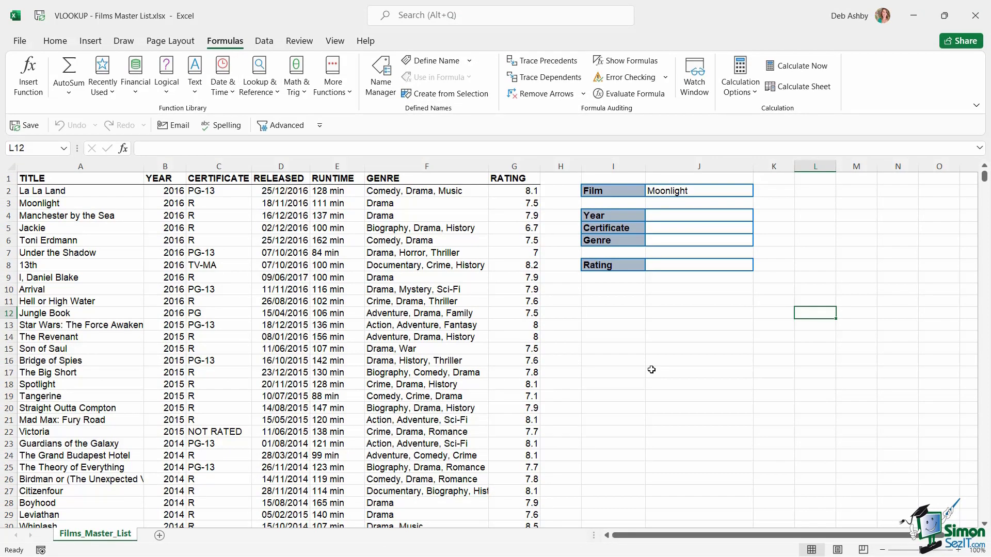
pyautogui.click(118, 253)
pyautogui.click(71, 206)
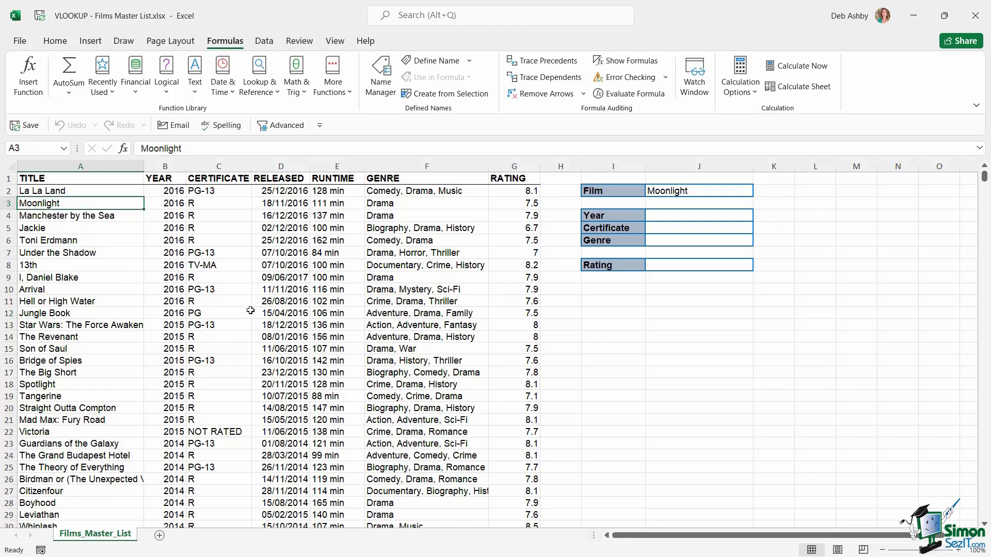
pyautogui.click(85, 166)
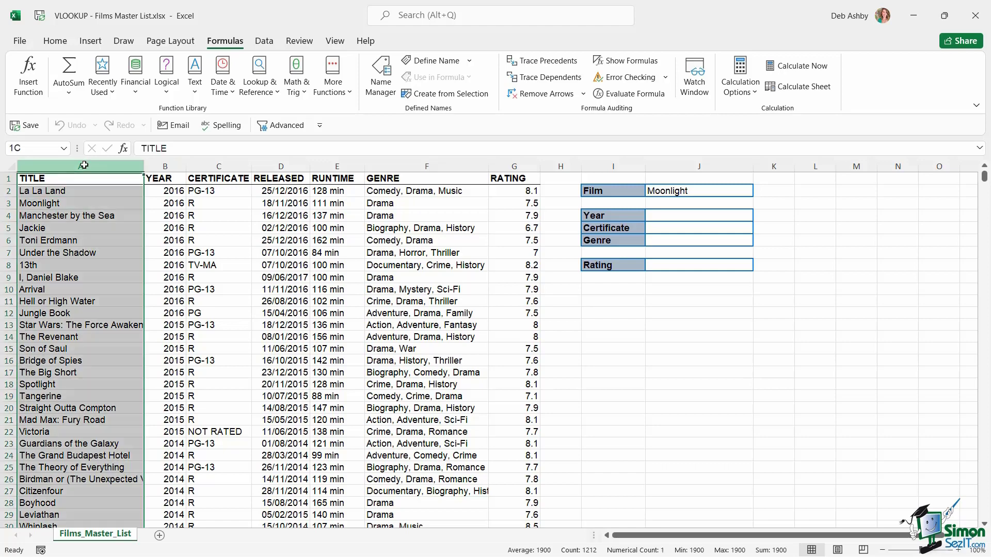
pyautogui.click(163, 167)
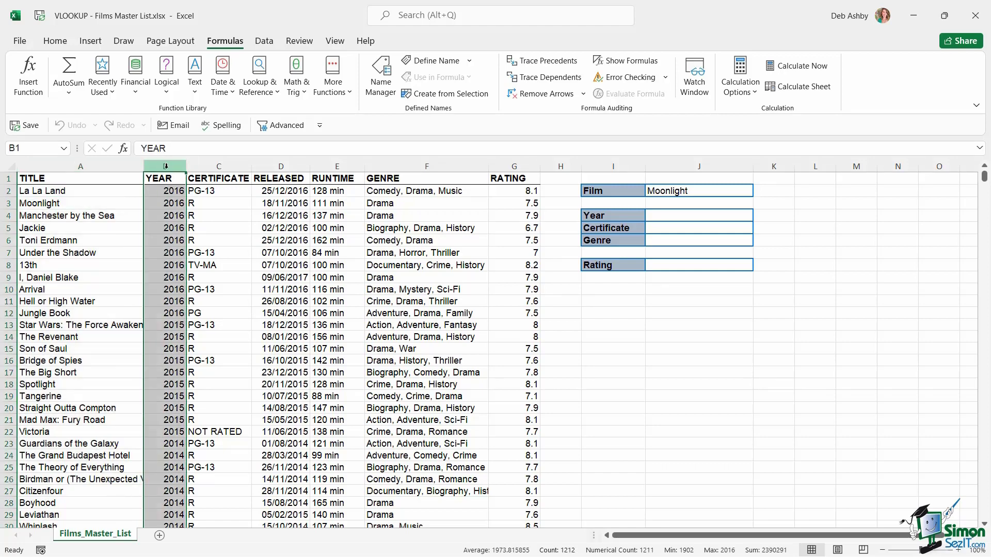
pyautogui.click(222, 166)
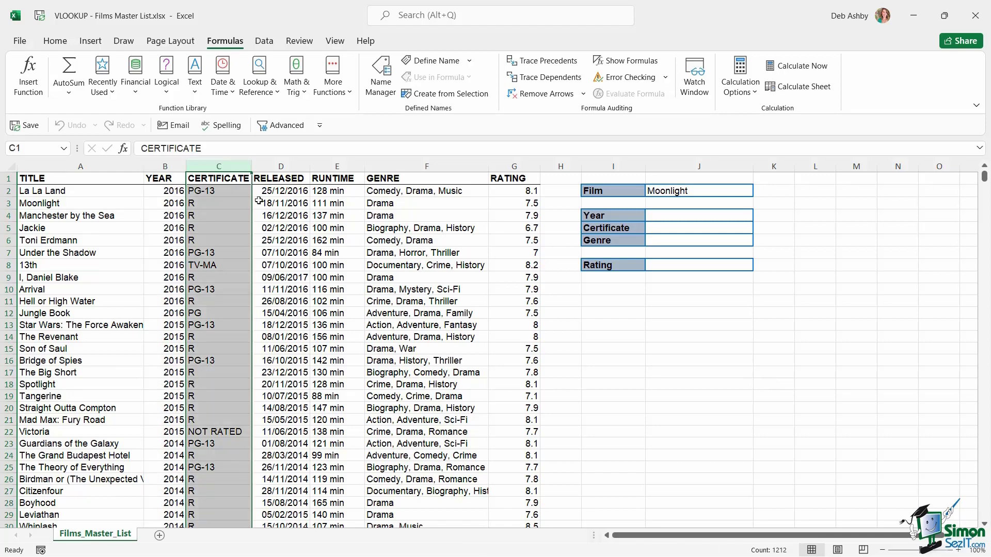
pyautogui.click(296, 165)
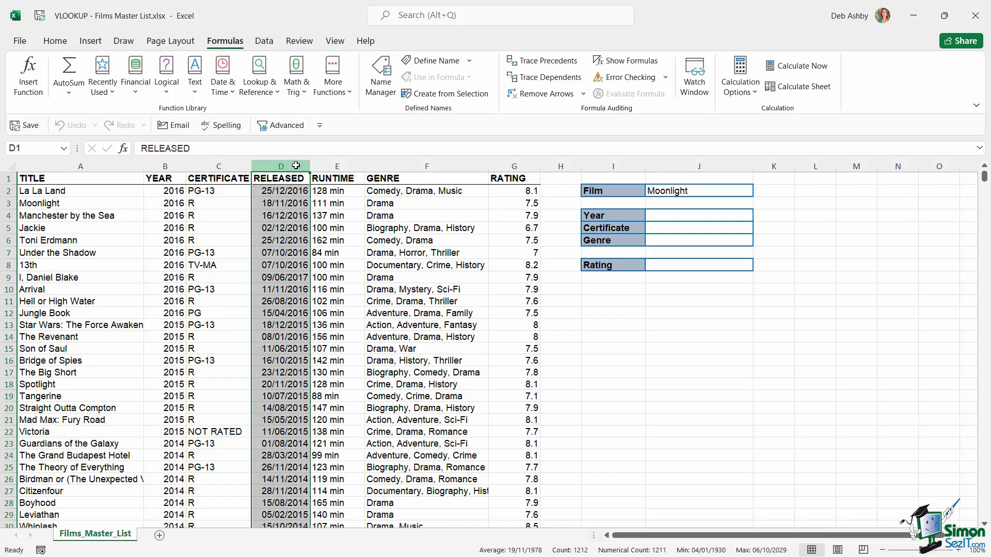
pyautogui.click(332, 166)
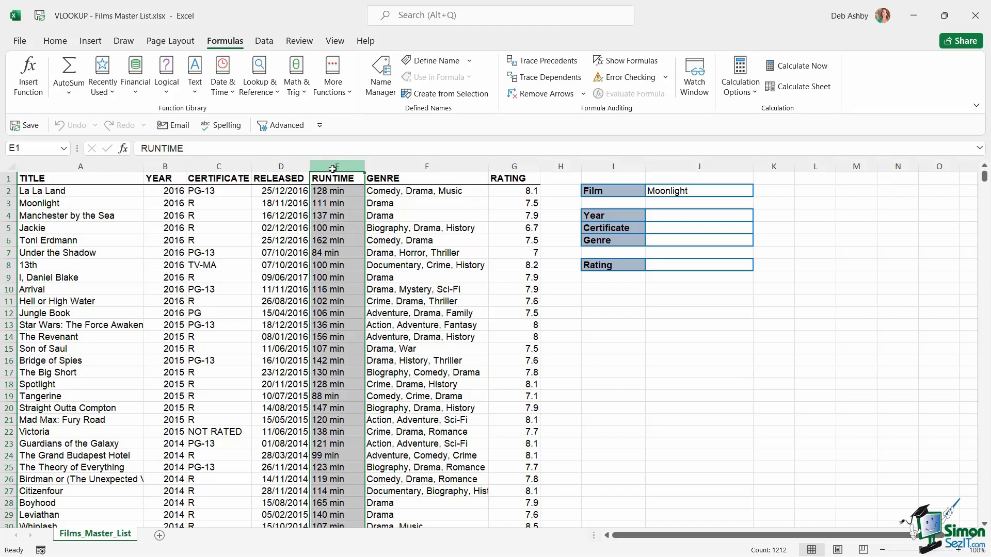
pyautogui.click(401, 167)
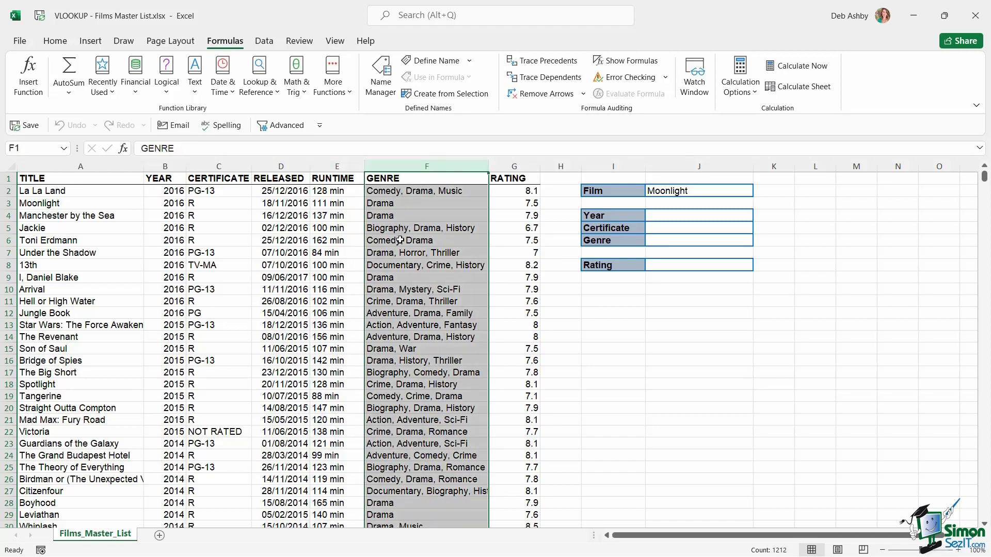
pyautogui.click(515, 169)
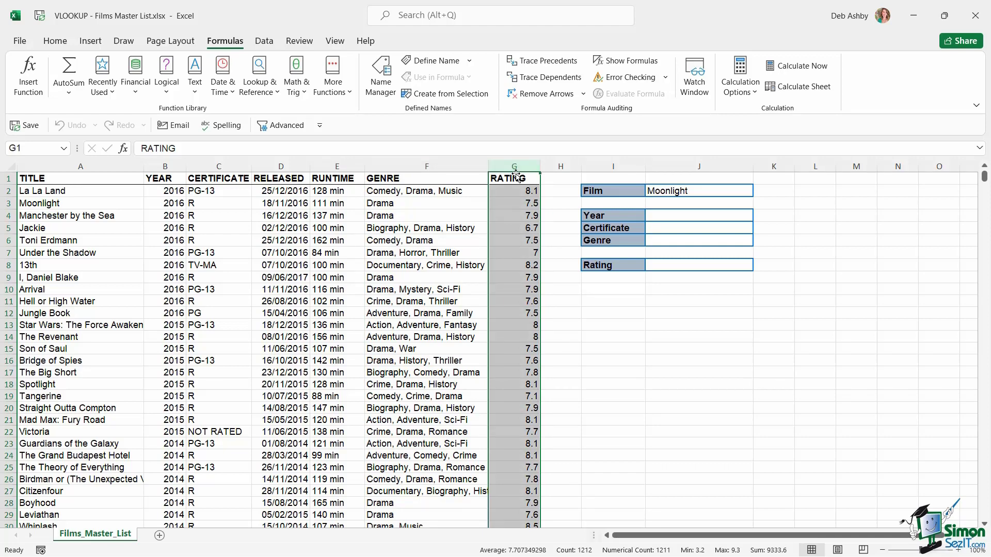
pyautogui.click(704, 215)
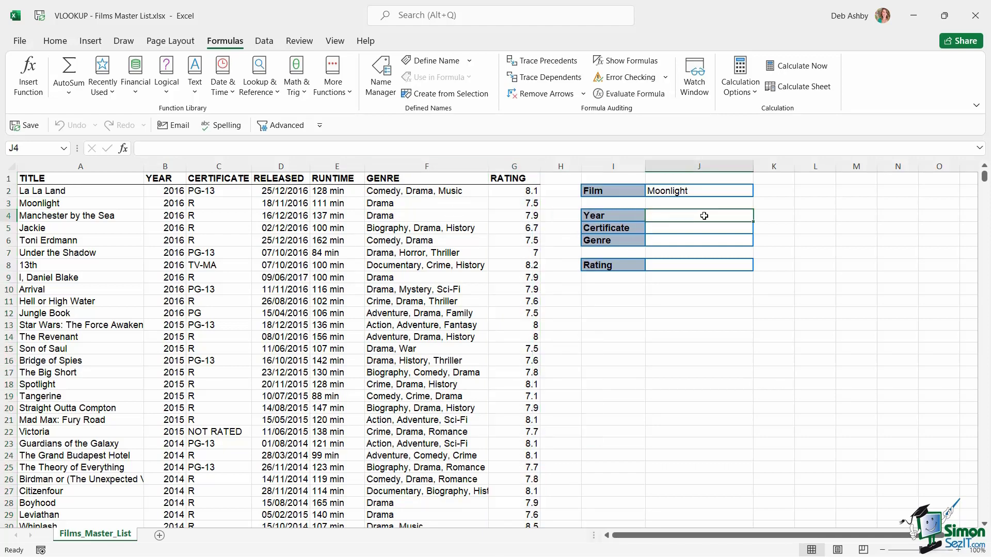
pyautogui.click(667, 191)
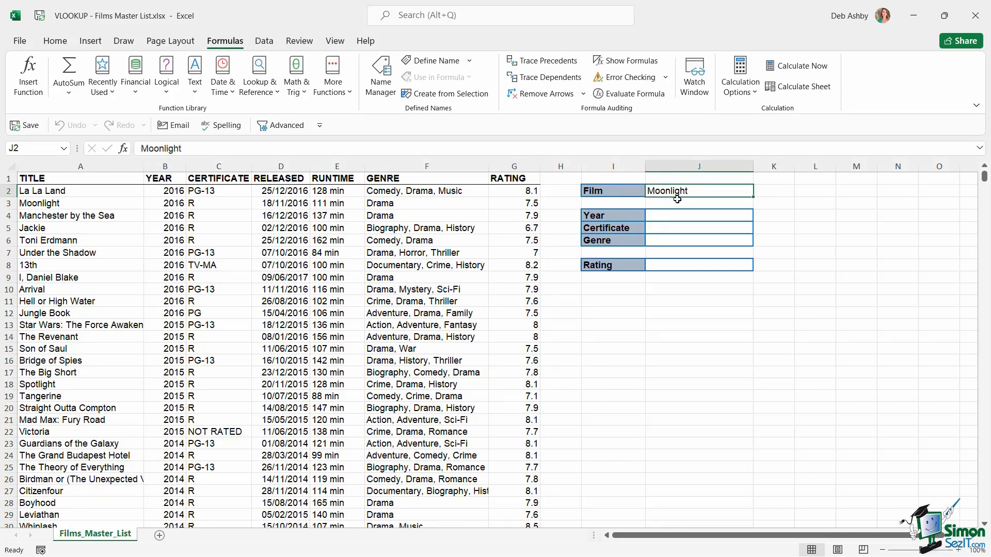
pyautogui.click(662, 218)
pyautogui.click(654, 230)
pyautogui.click(662, 242)
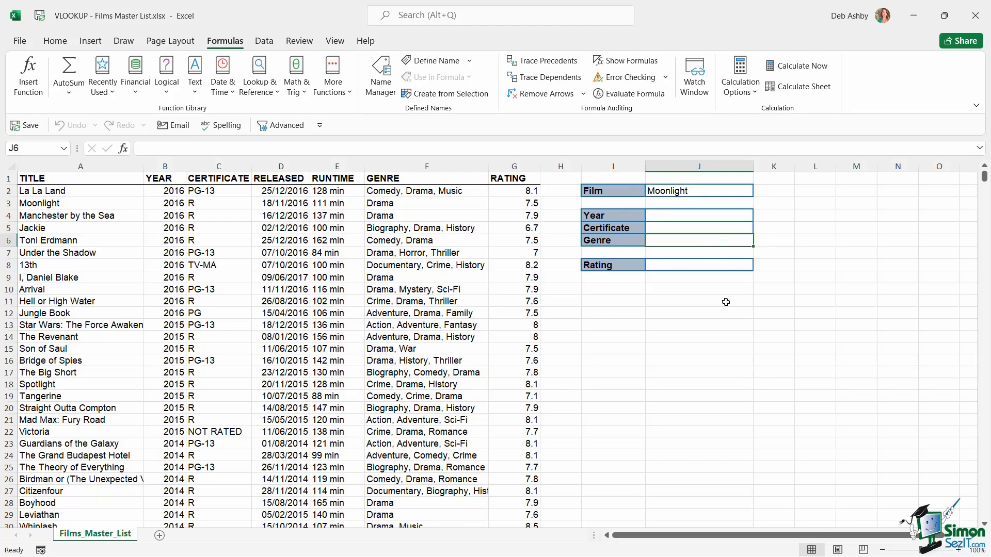
pyautogui.click(670, 265)
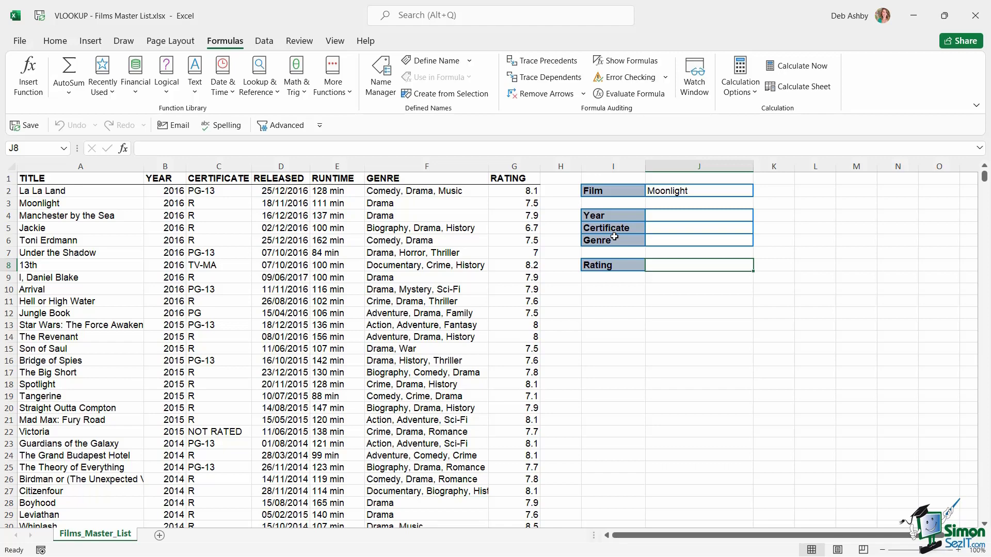
pyautogui.click(678, 192)
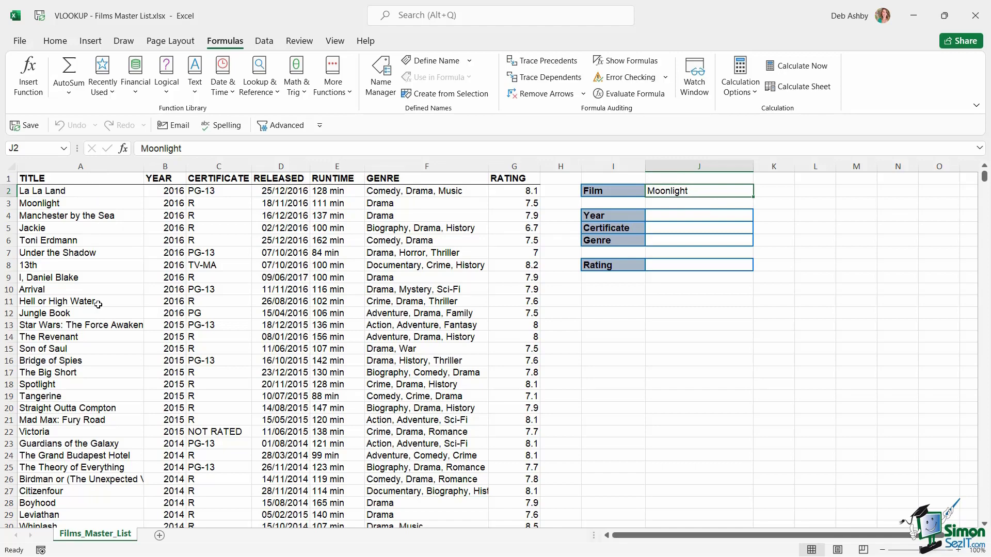
pyautogui.click(668, 218)
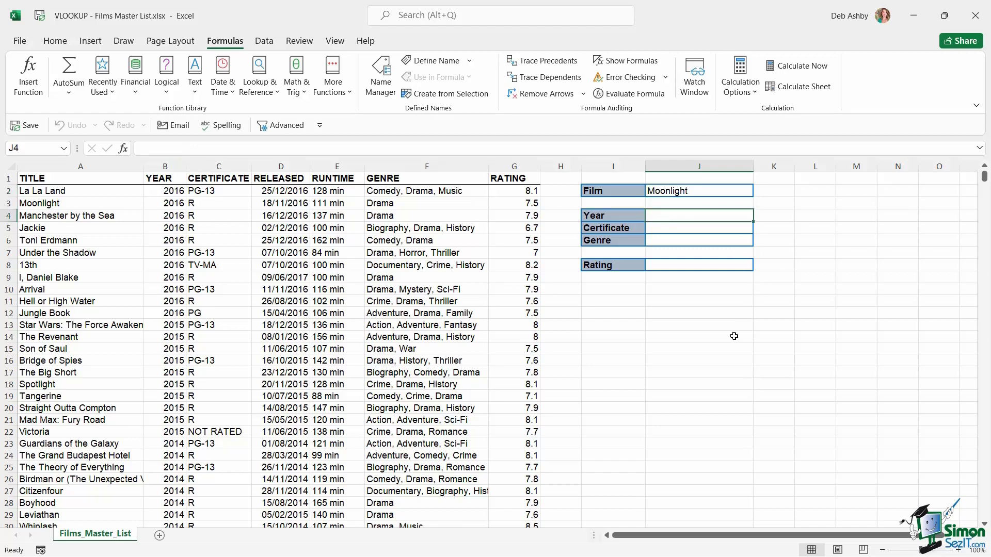
# Step: Start a VLOOKUP in J4 with lookup value J2 and table array A1:G1212
pyautogui.write('=')
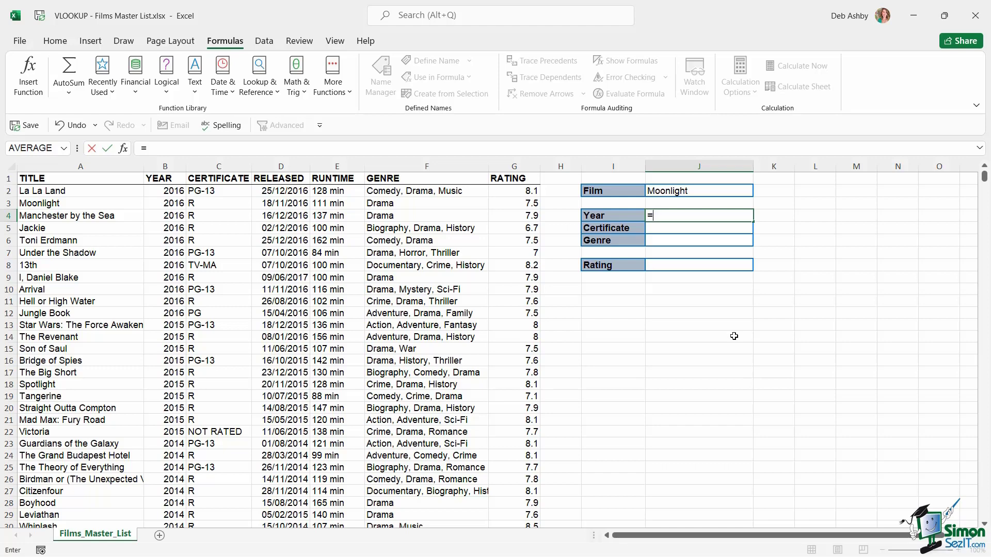
pyautogui.write('VLOO')
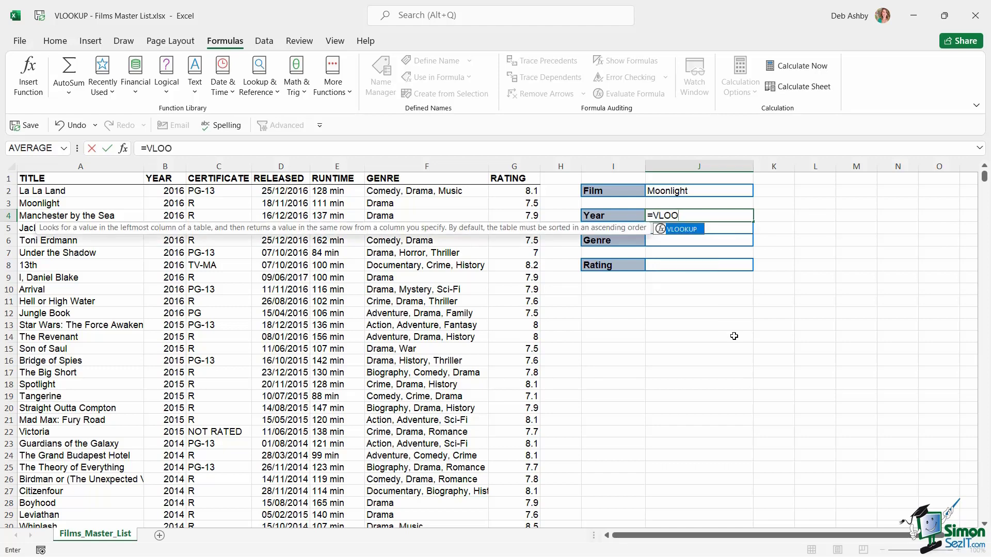
pyautogui.press('Tab')
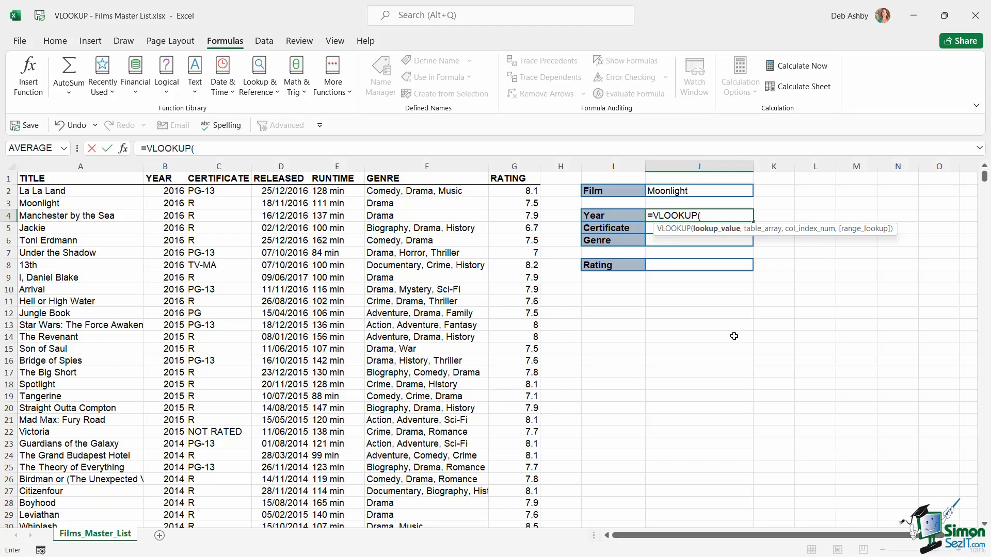
pyautogui.click(697, 191)
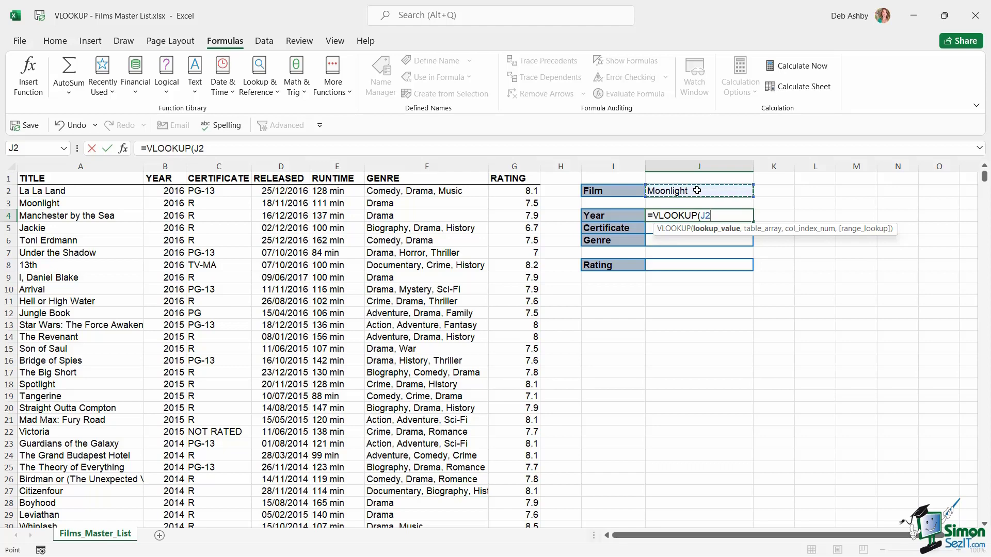
pyautogui.write(',')
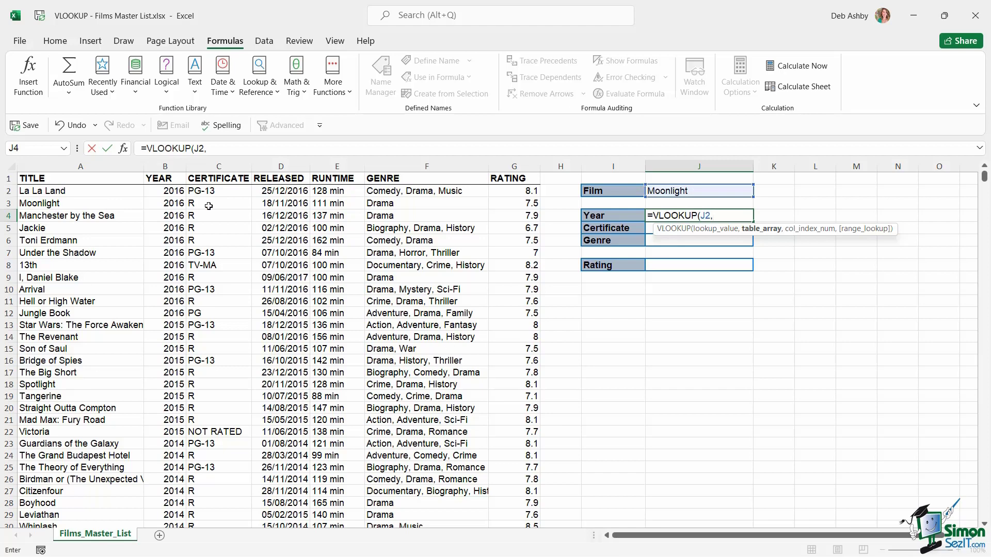
pyautogui.moveTo(47, 180); pyautogui.dragTo(505, 555)
# Step: Complete J4 as =VLOOKUP(J2,A1:G1212,2,FALSE) so it returns 2016
pyautogui.click(255, 147)
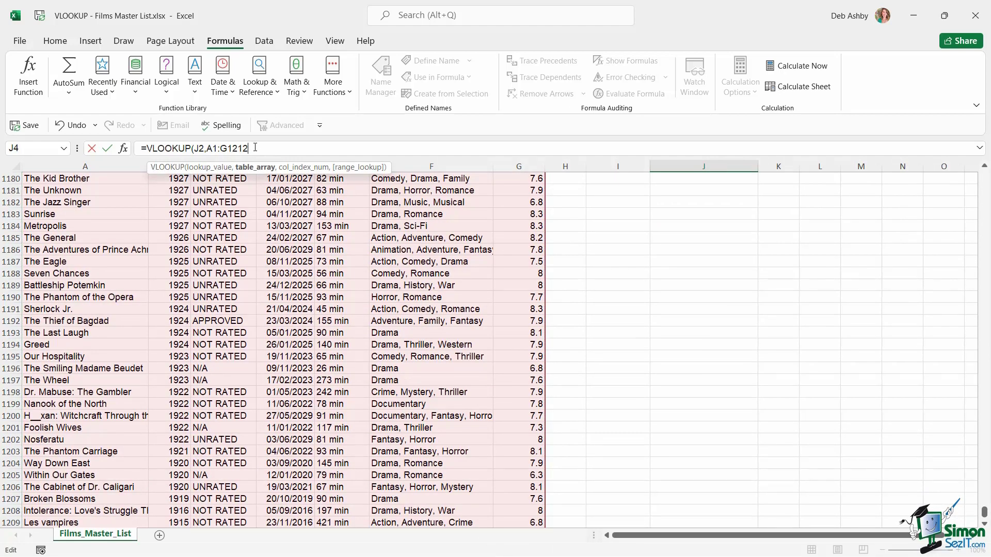
pyautogui.write(',')
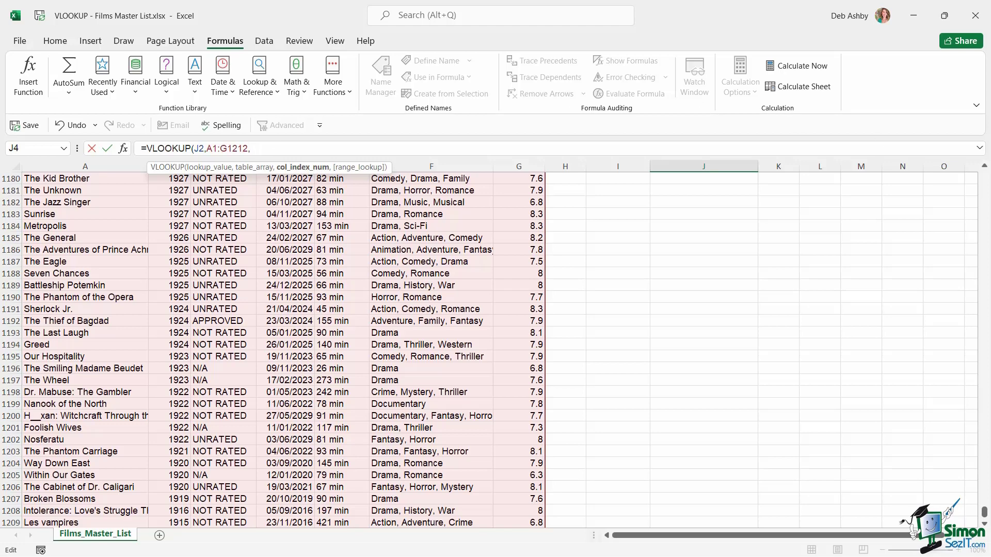
pyautogui.moveTo(983, 511); pyautogui.dragTo(984, 174)
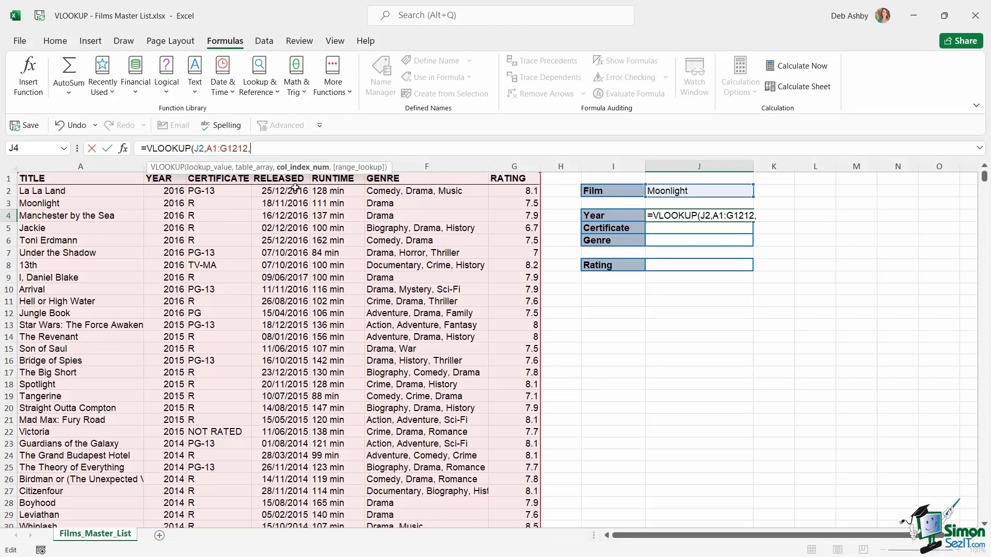
pyautogui.write('2,')
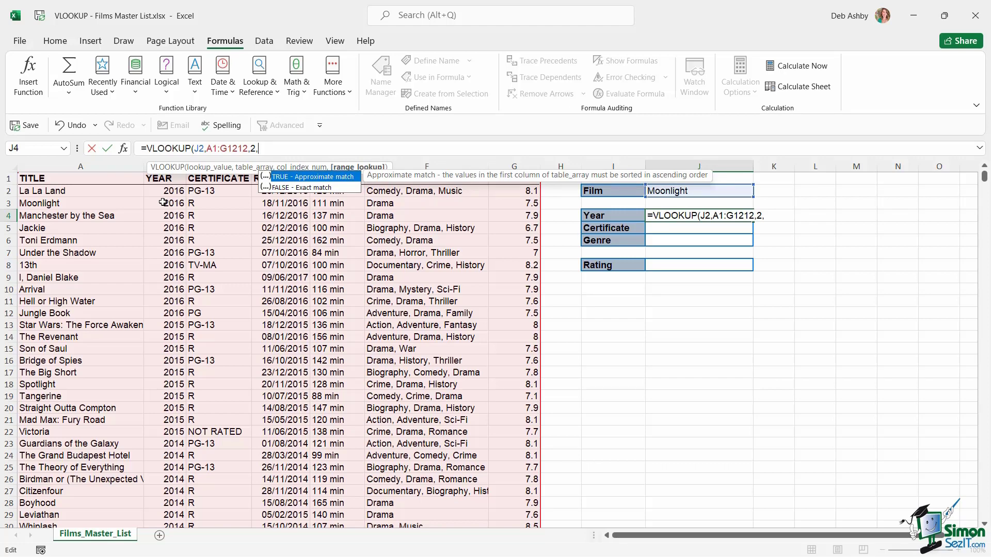
pyautogui.press('BackSpace')
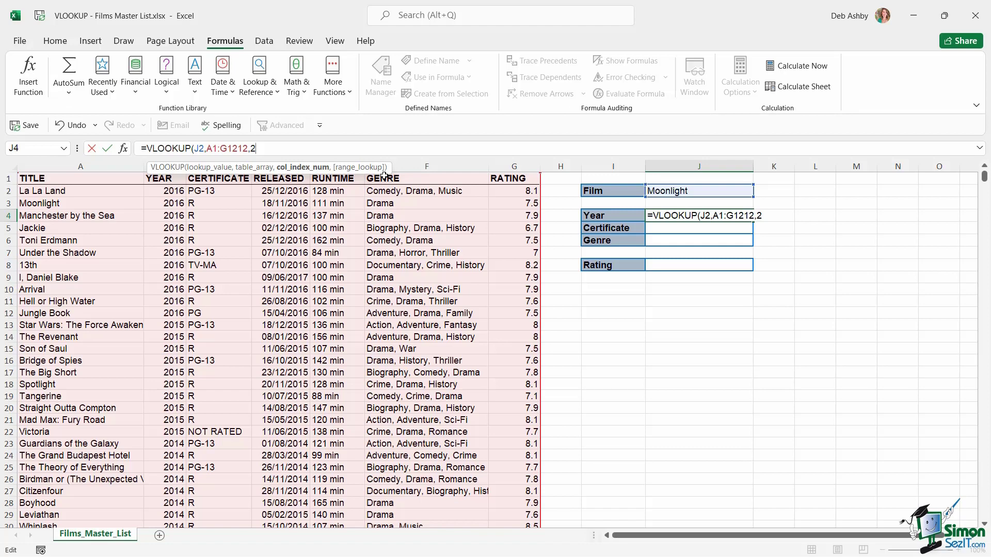
pyautogui.write(',')
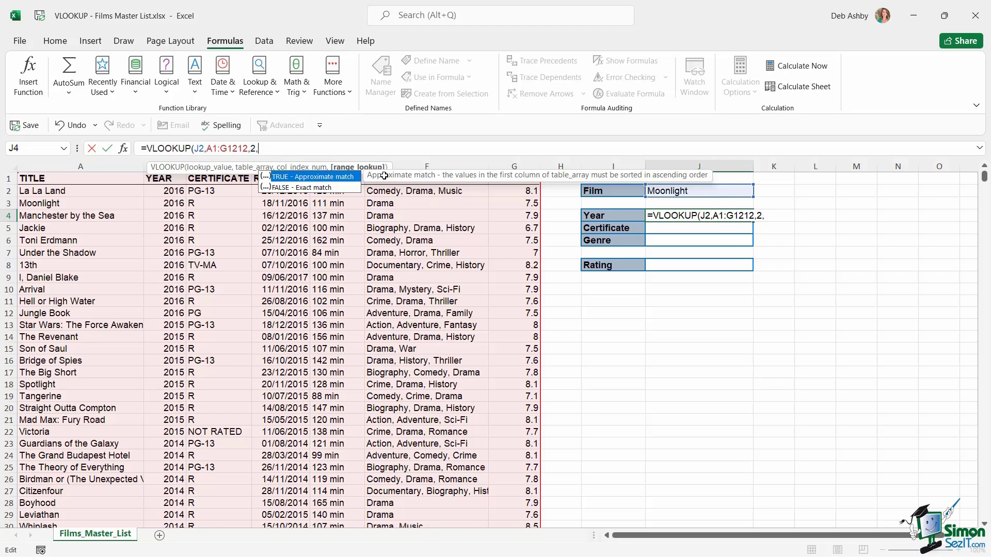
pyautogui.press('Down')
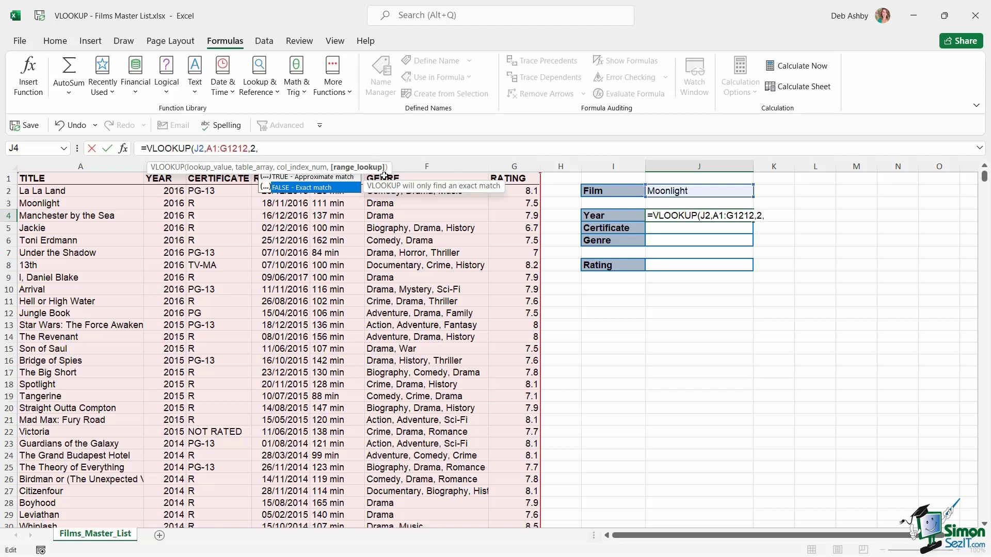
pyautogui.press('Left')
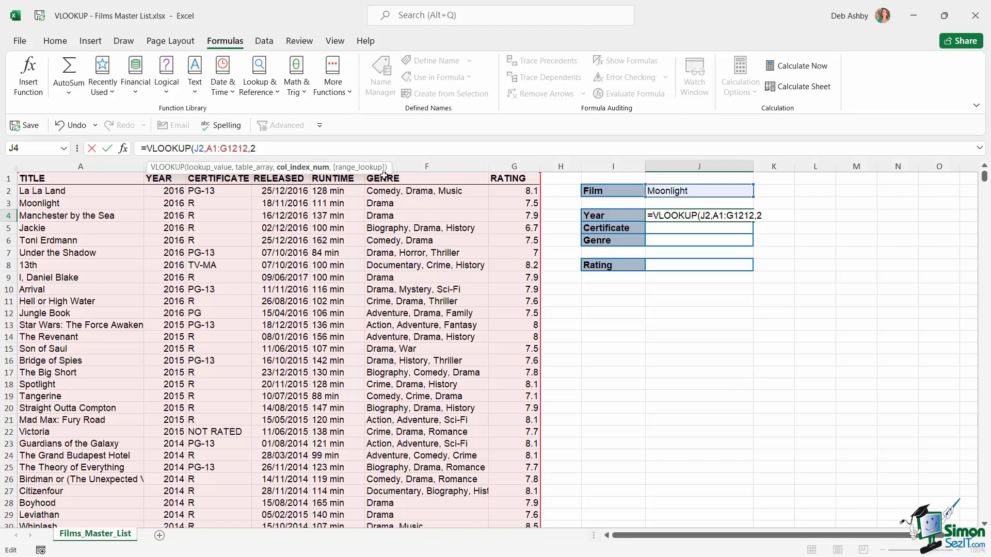
pyautogui.write(',FALS')
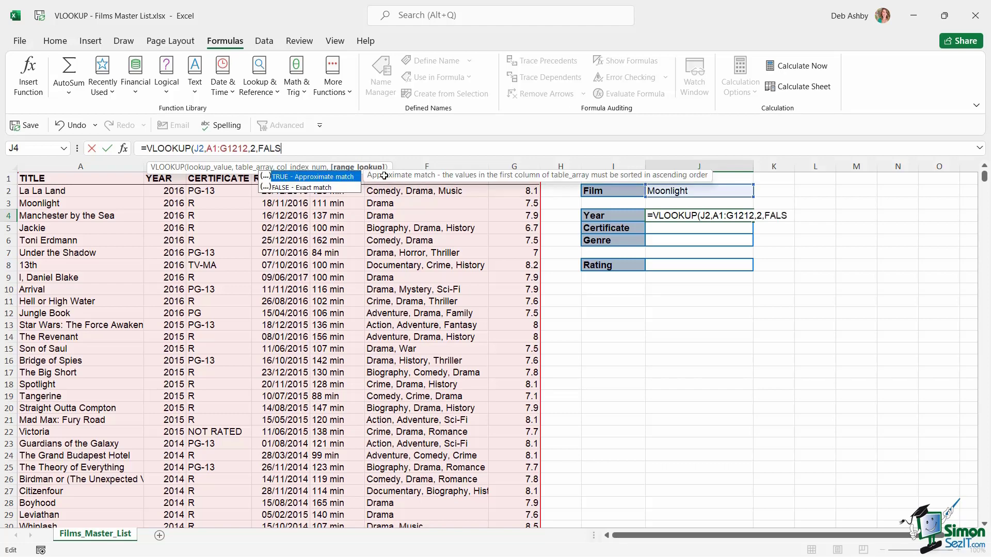
pyautogui.write('E)')
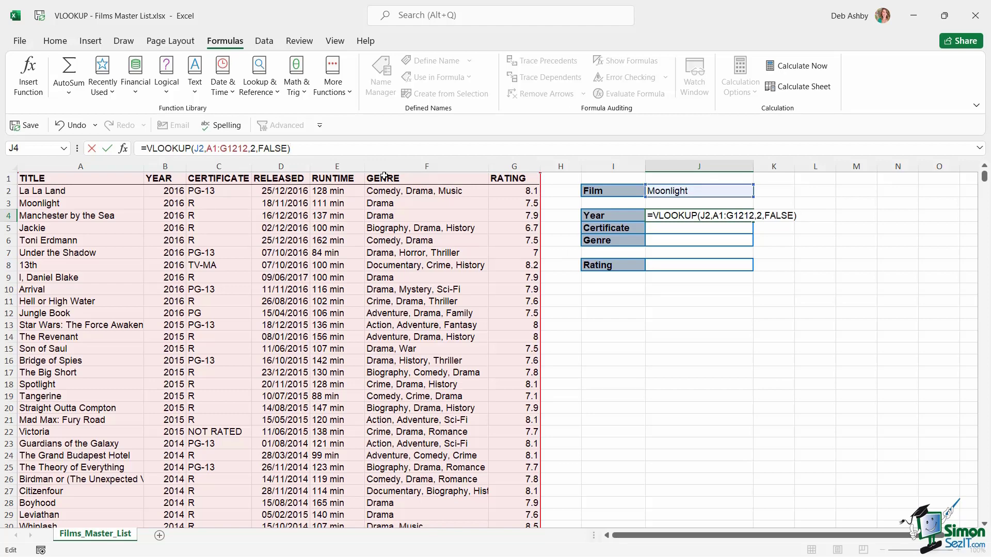
pyautogui.press('Return')
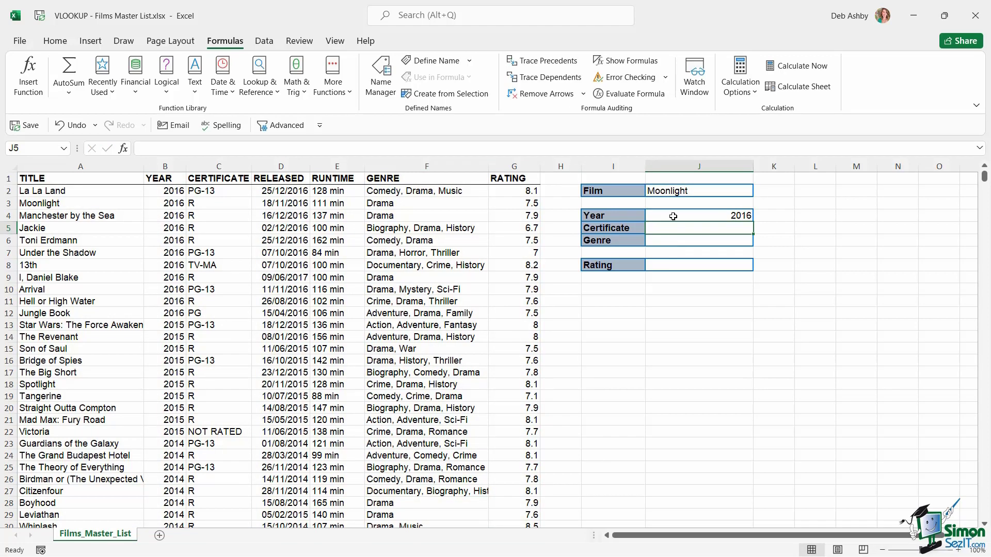
pyautogui.click(40, 205)
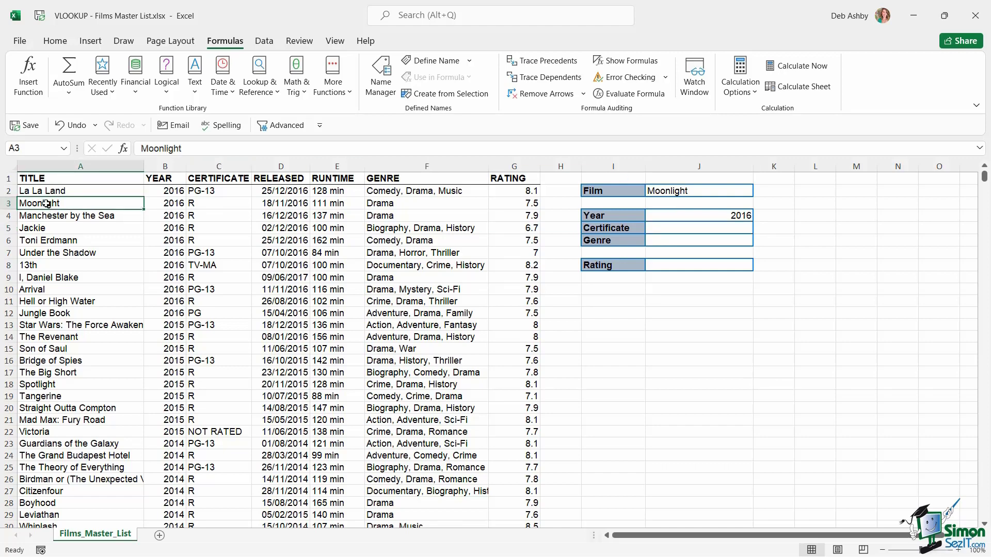
pyautogui.moveTo(41, 204); pyautogui.dragTo(537, 205)
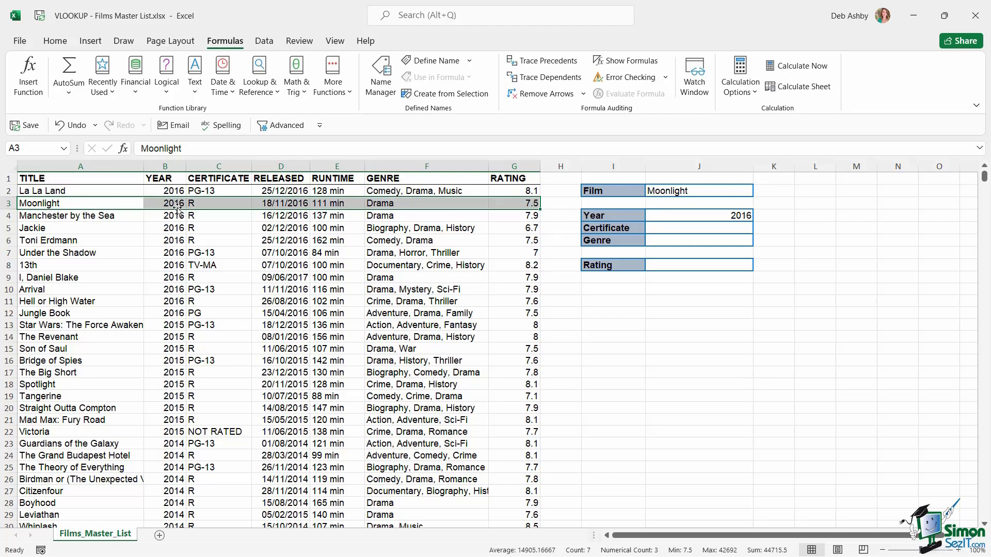
# Step: Begin a VLOOKUP in J5 on J2 over A1:G1 extended down to row 1212
pyautogui.click(679, 229)
pyautogui.write('=')
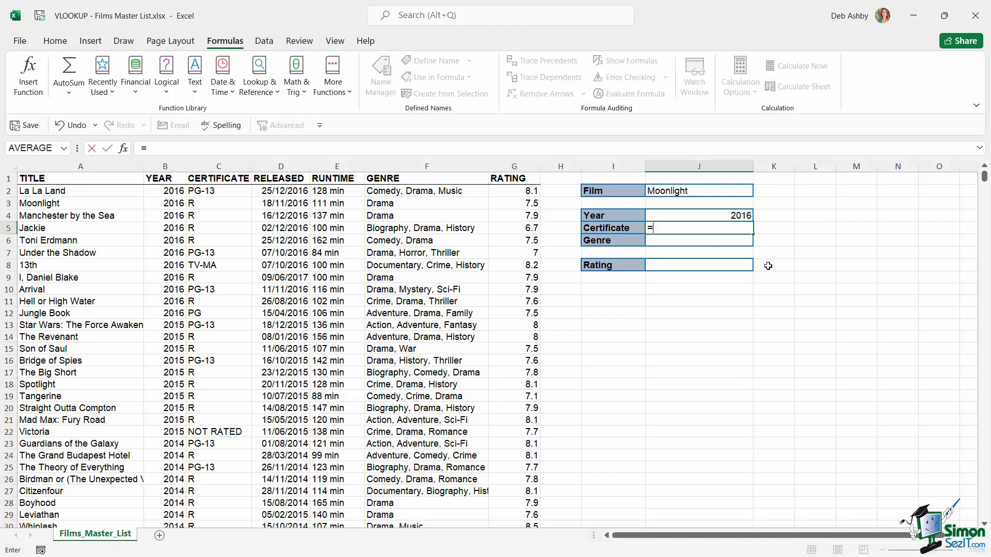
pyautogui.write('vlookup')
pyautogui.press('Tab')
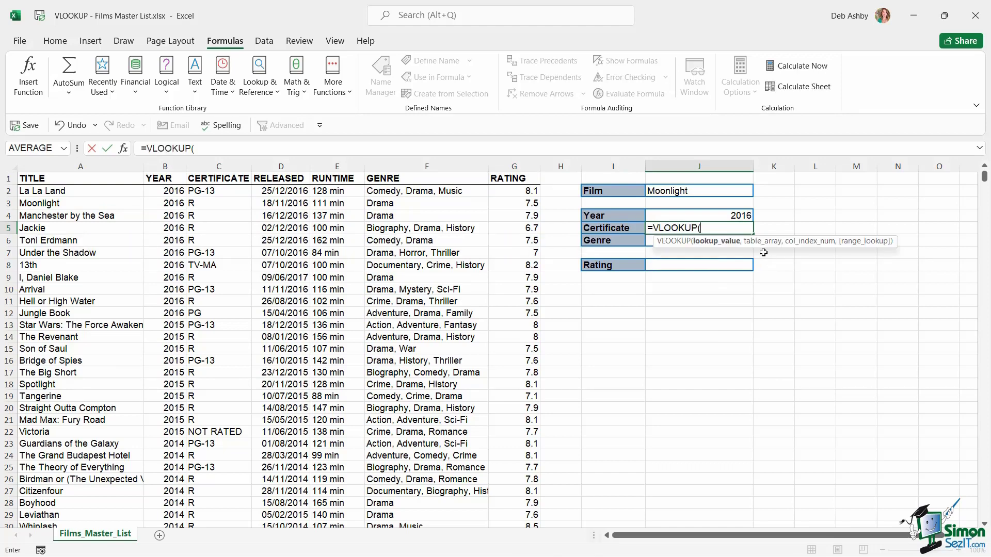
pyautogui.click(703, 193)
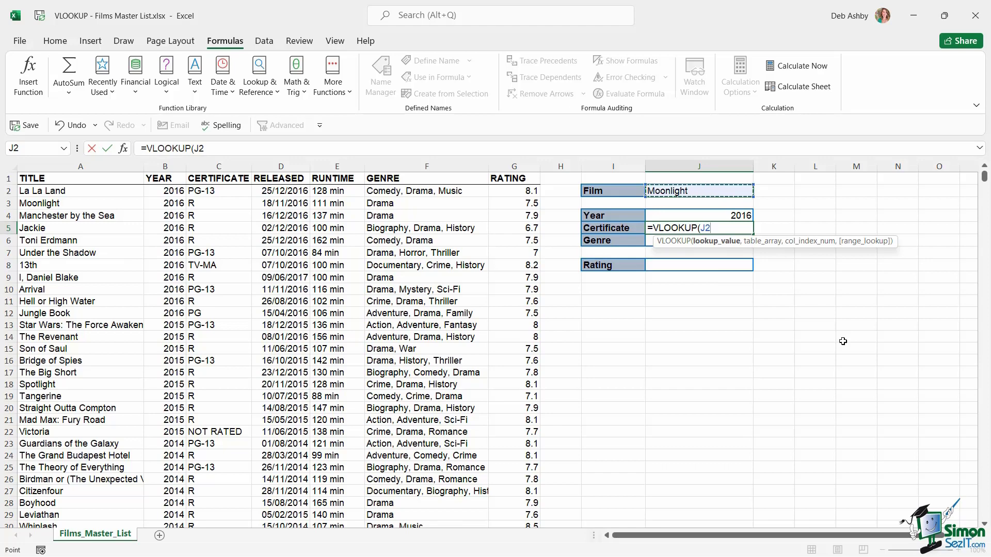
pyautogui.write(',')
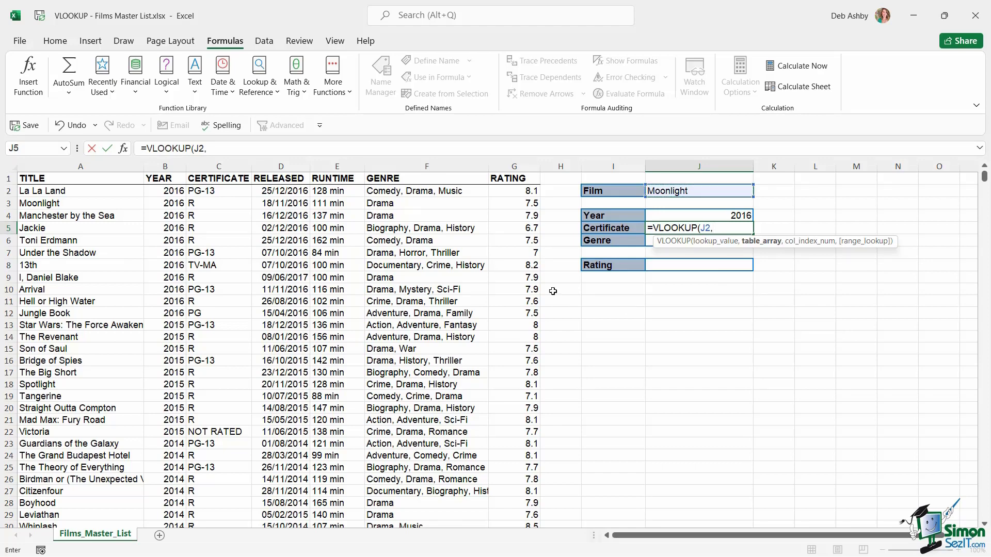
pyautogui.moveTo(51, 180); pyautogui.dragTo(502, 178)
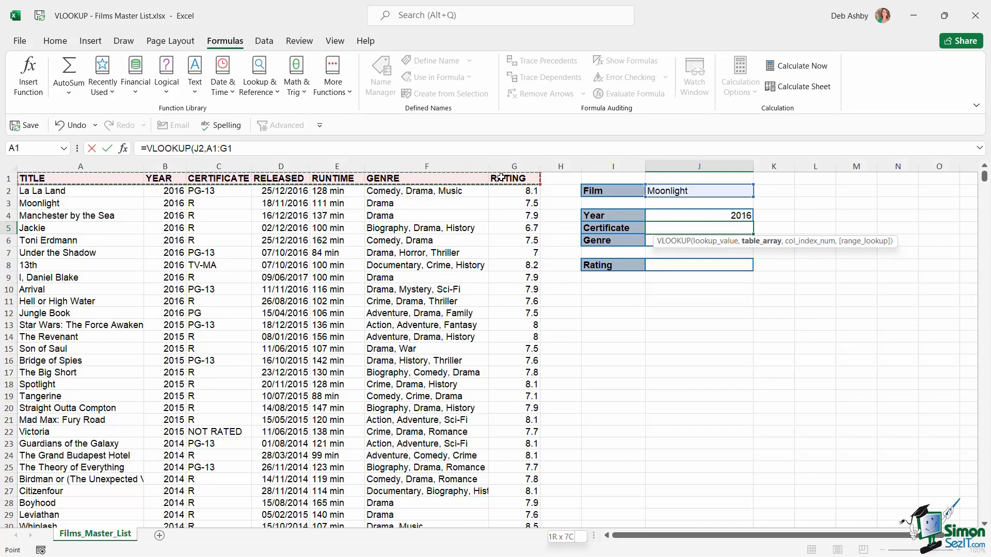
pyautogui.hotkey('ctrl', 'shift', 'Down')
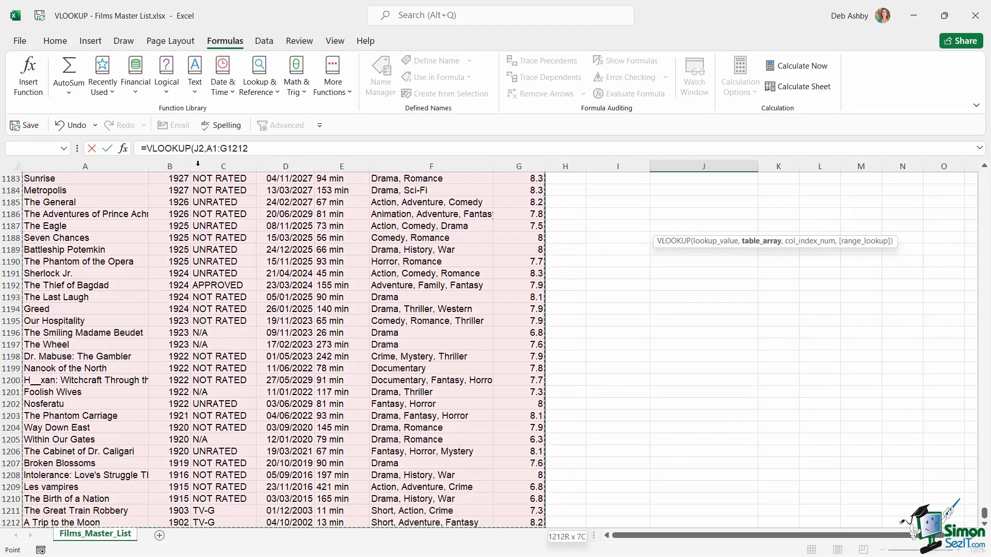
# Step: Finish the J5 formula with column 3 and exact match 0, returning R
pyautogui.click(258, 149)
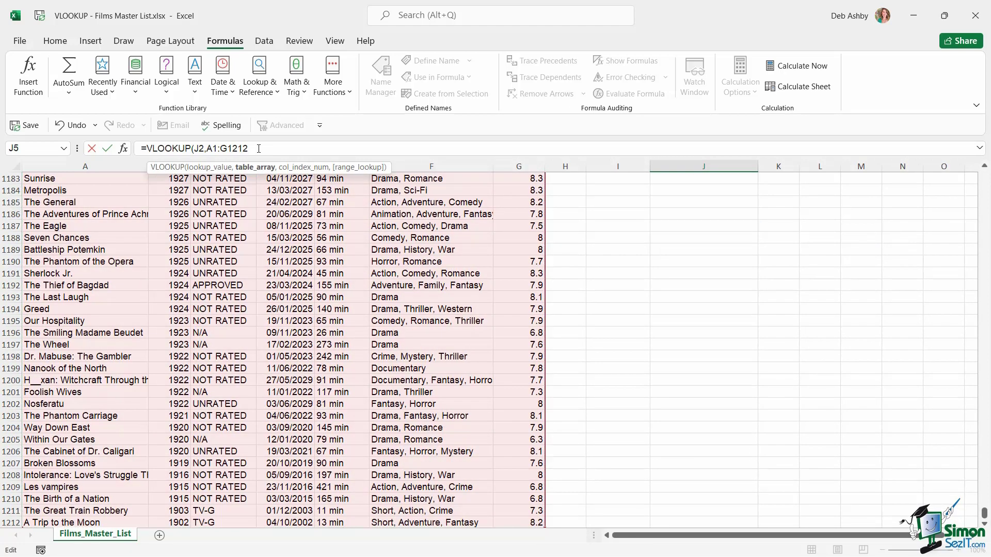
pyautogui.write(',')
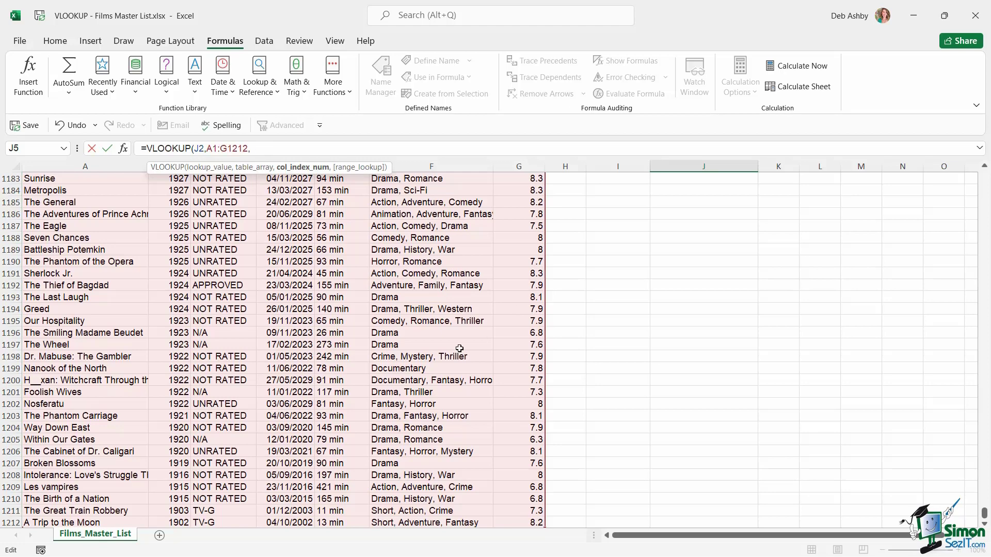
pyautogui.moveTo(986, 514); pyautogui.dragTo(985, 173)
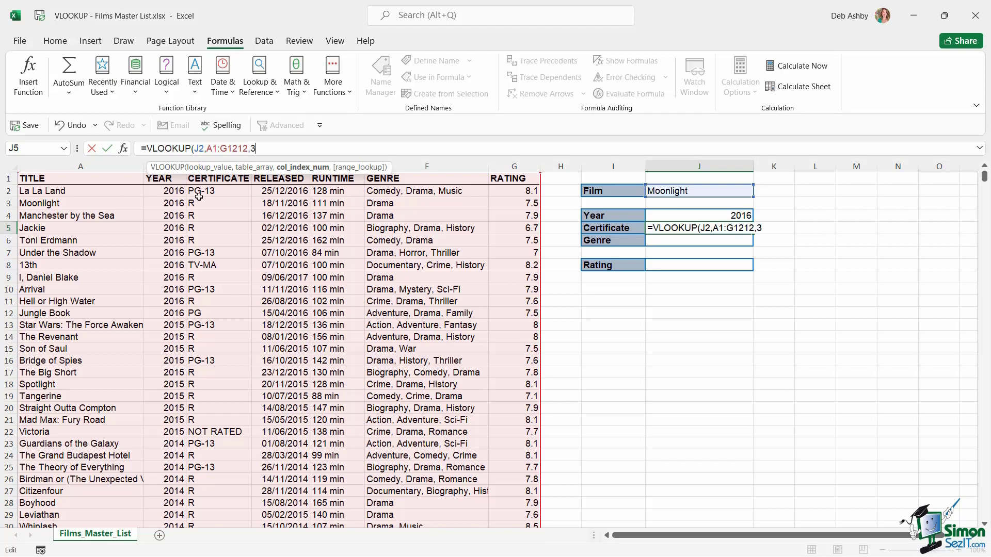
pyautogui.write(',')
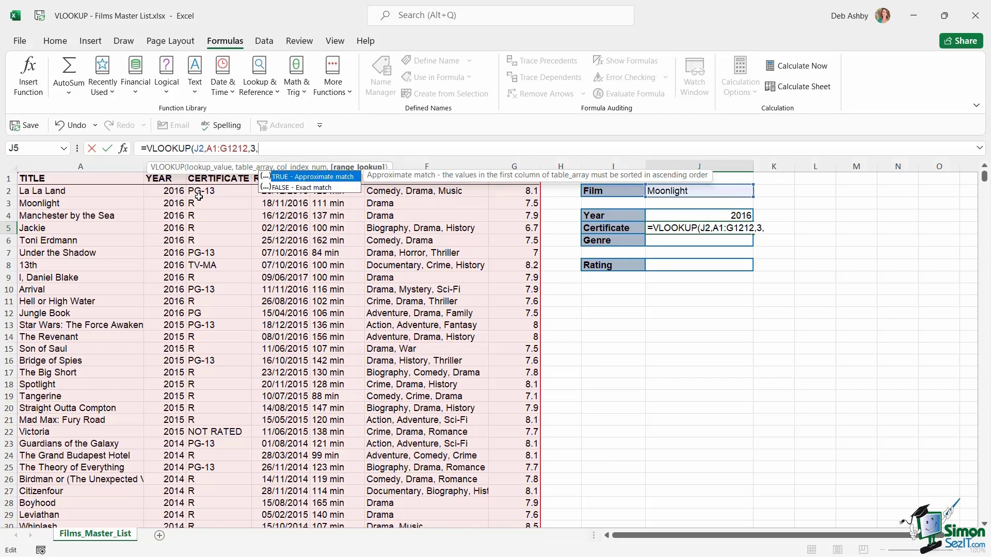
pyautogui.press('Down')
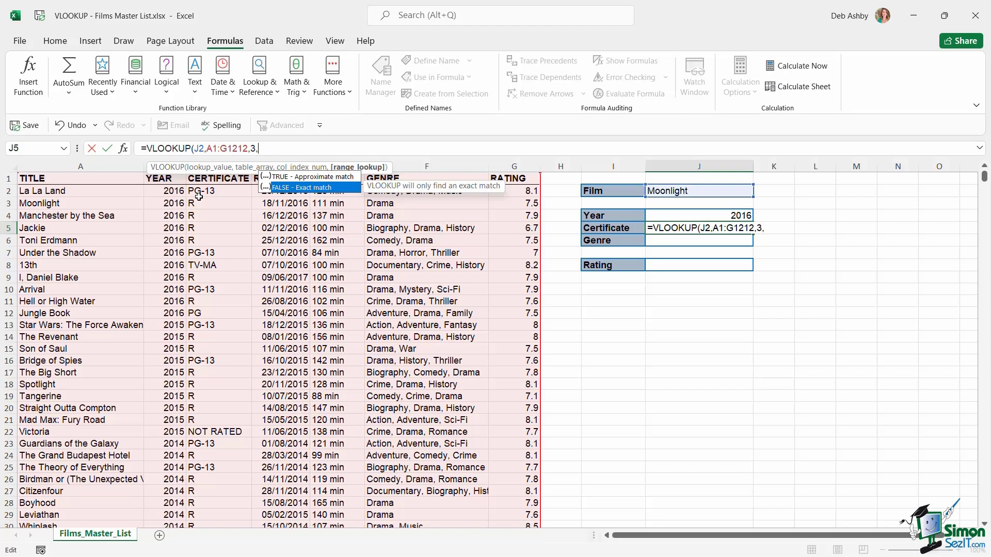
pyautogui.write('0')
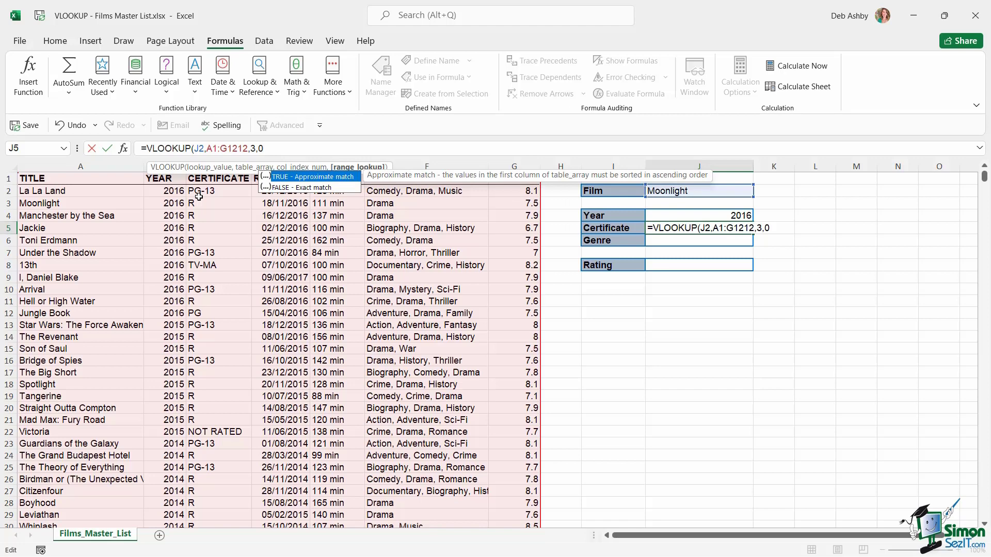
pyautogui.write(')')
pyautogui.press('Return')
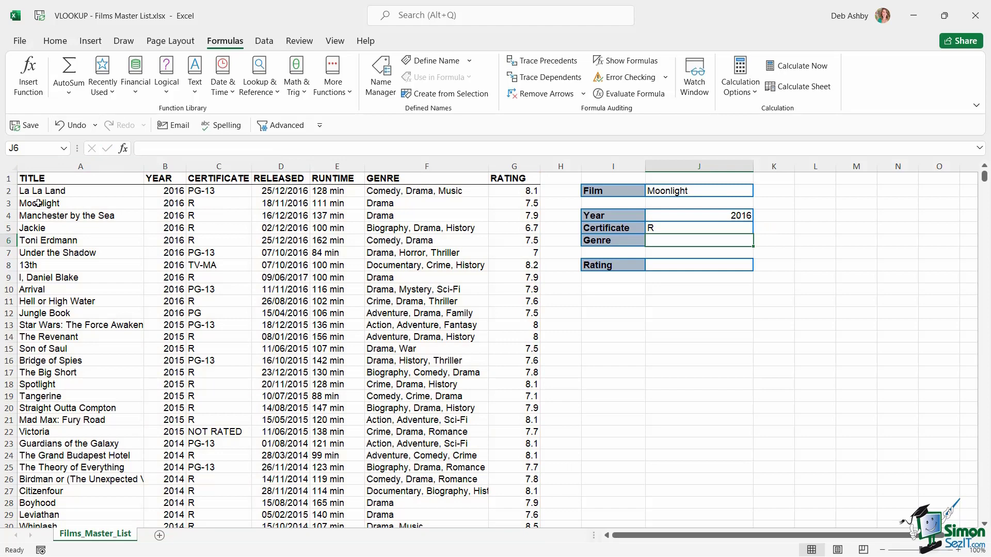
# Step: From a cell in the film data, open Create Table proposing $A$1:$G$1212 with headers
pyautogui.moveTo(38, 202); pyautogui.dragTo(222, 209)
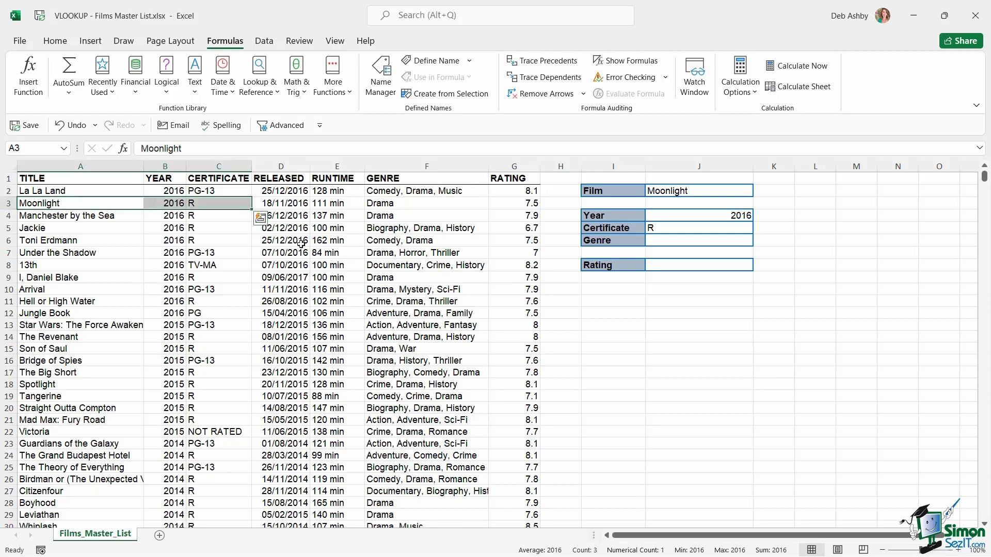
pyautogui.click(349, 267)
pyautogui.click(369, 239)
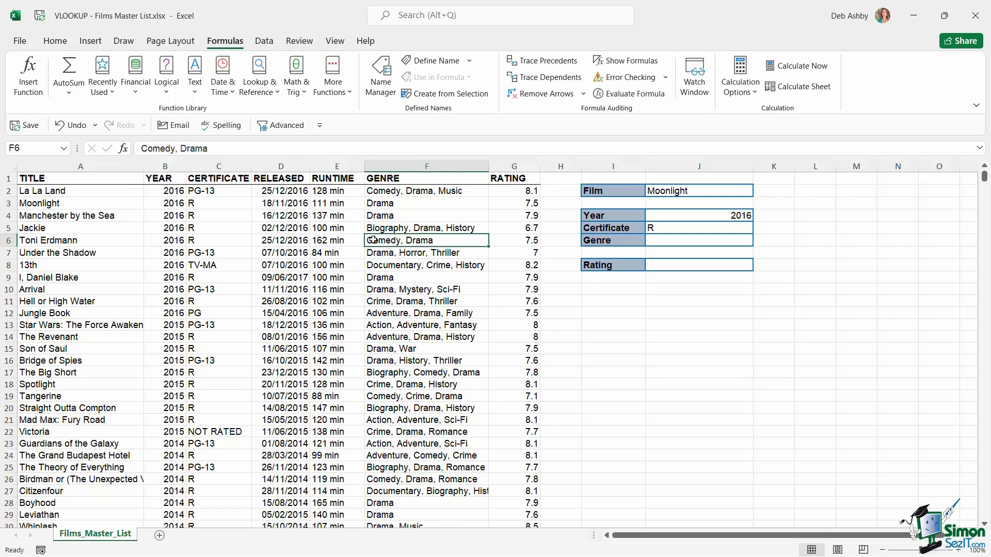
pyautogui.click(304, 264)
pyautogui.hotkey('ctrl', 't')
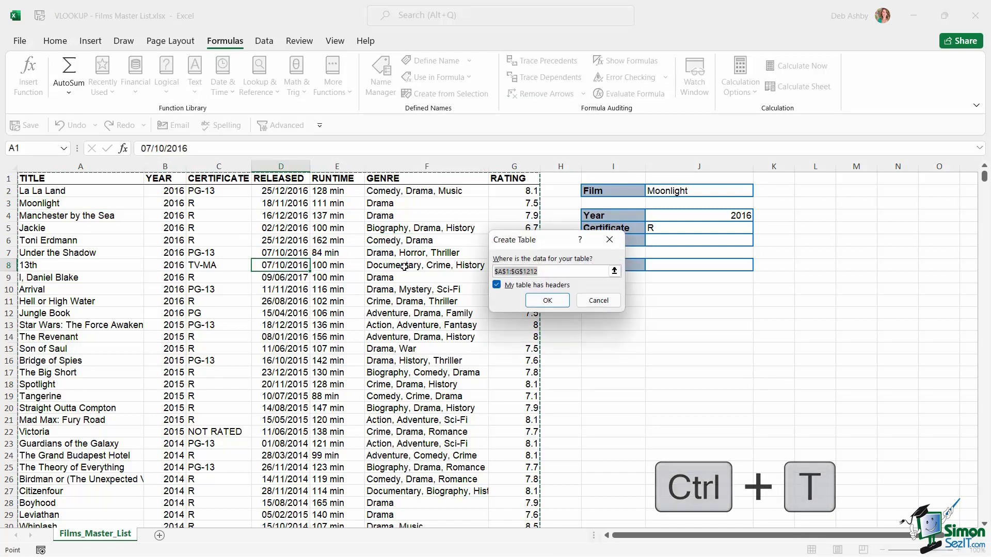
# Step: Create the table from A1:G1212 and name it Movies
pyautogui.click(560, 304)
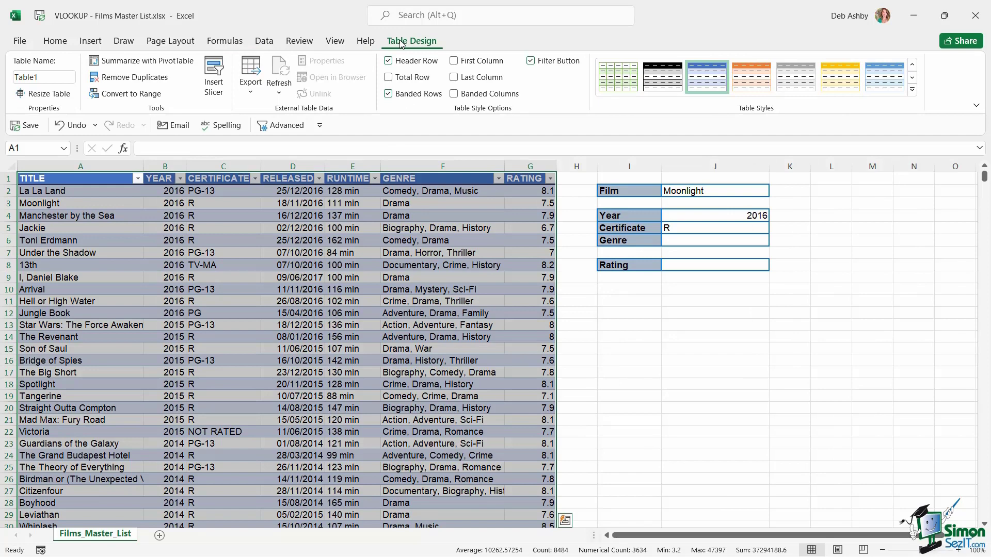
pyautogui.click(37, 79)
pyautogui.write('Movies')
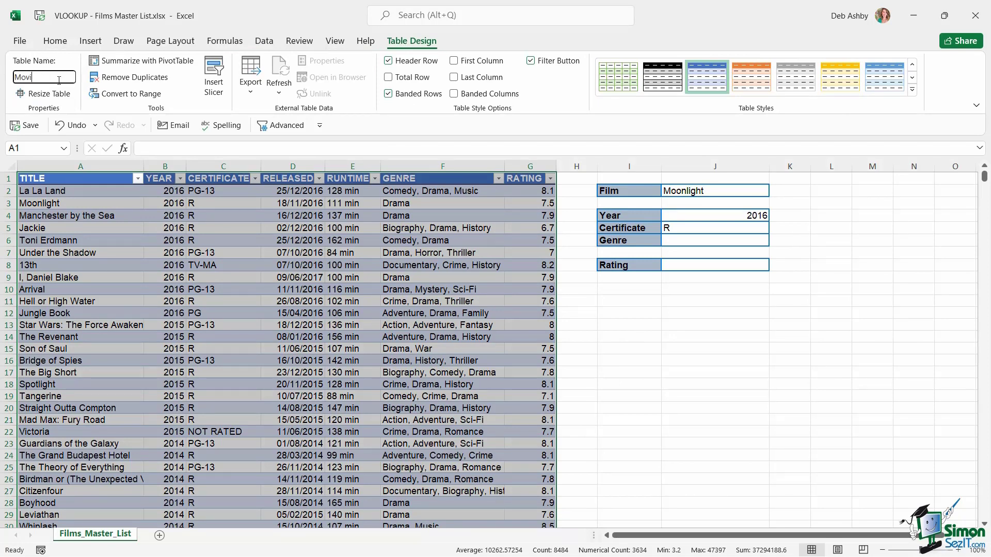
pyautogui.press('Return')
pyautogui.click(673, 242)
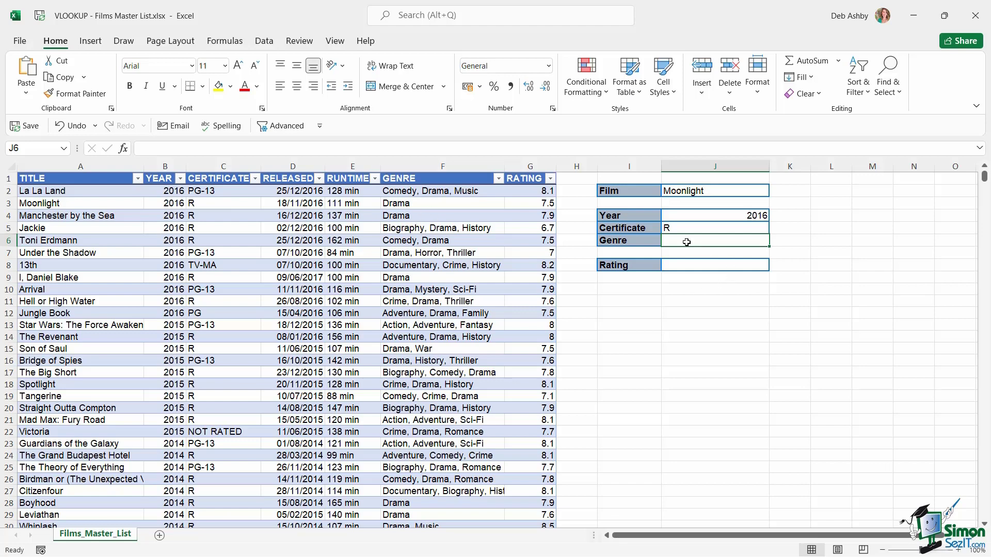
# Step: Enter =VLOOKUP(J2,Movies,6) in J6 so the Genre shows Drama
pyautogui.write('=vlookup')
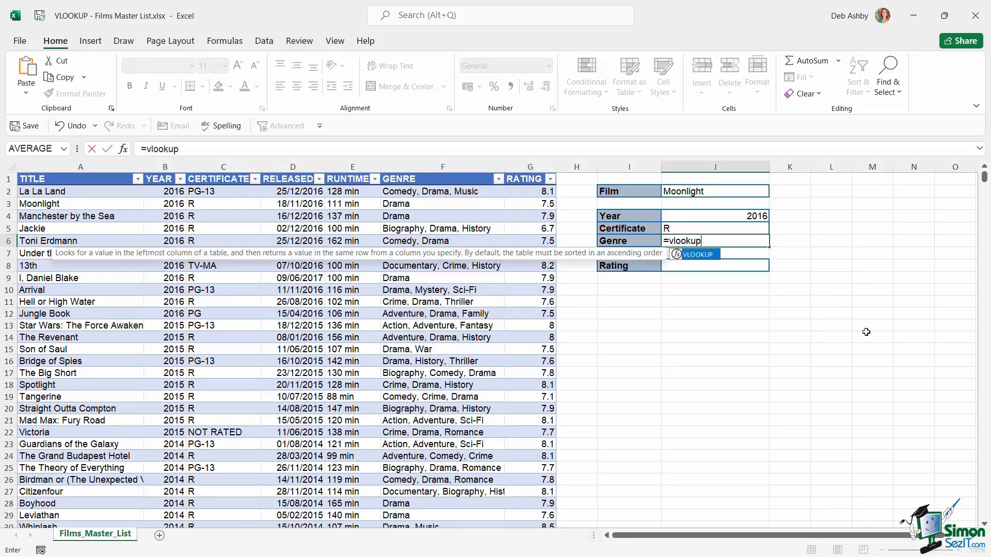
pyautogui.press('Tab')
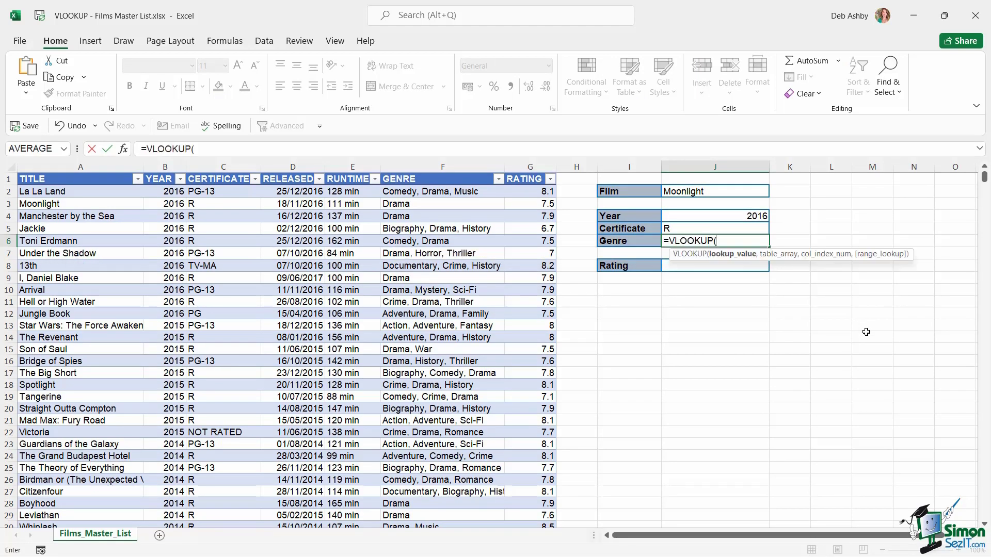
pyautogui.click(708, 189)
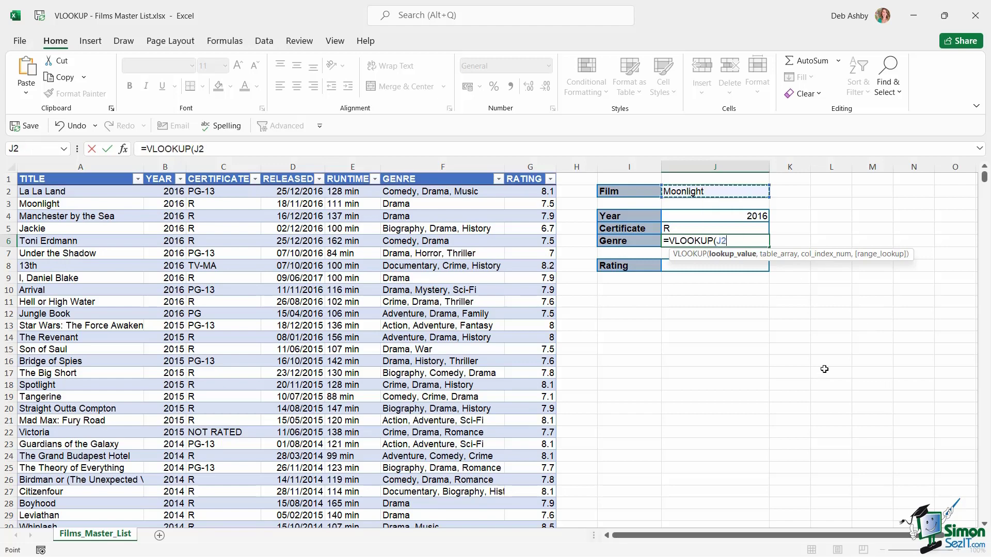
pyautogui.write(',')
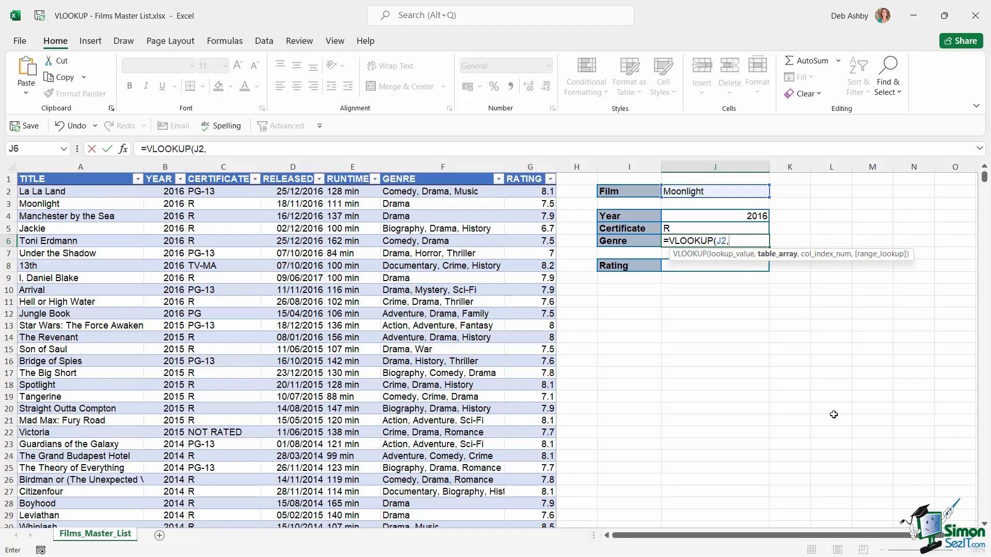
pyautogui.write('Mov')
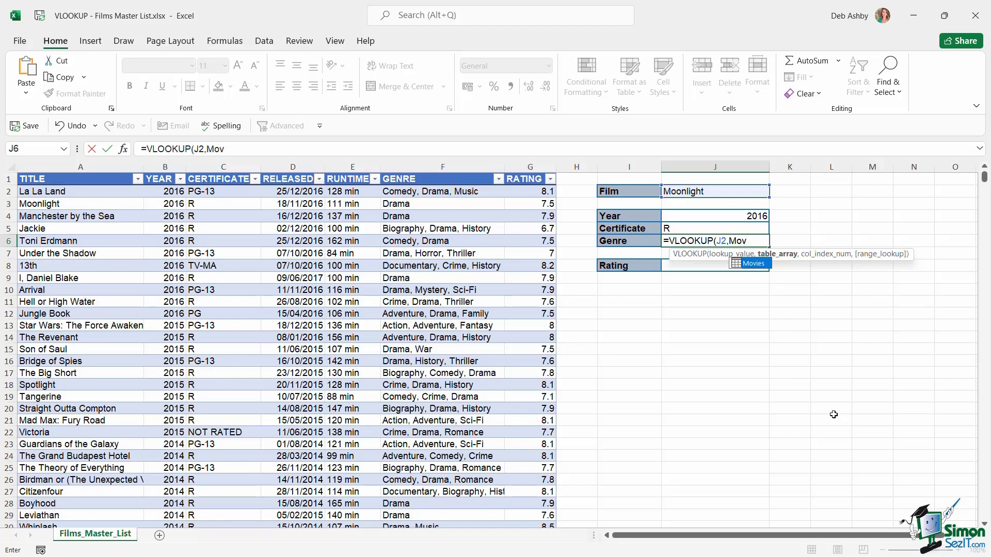
pyautogui.press('Tab')
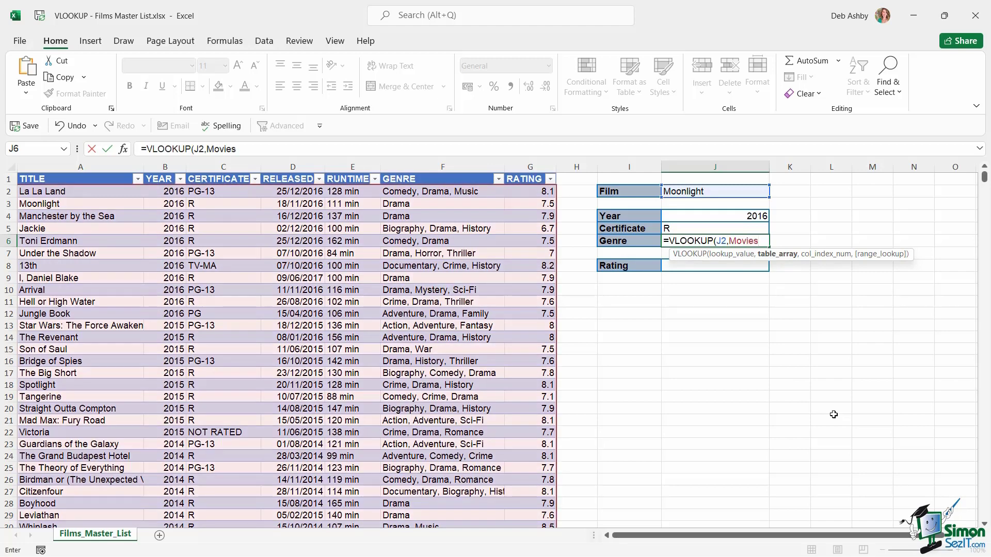
pyautogui.write(',')
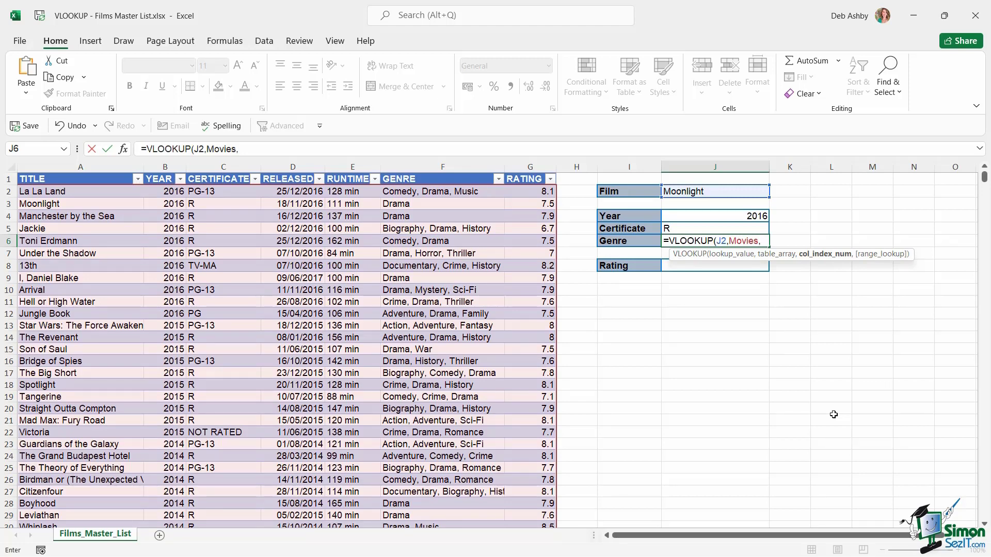
pyautogui.write('6')
pyautogui.write(')')
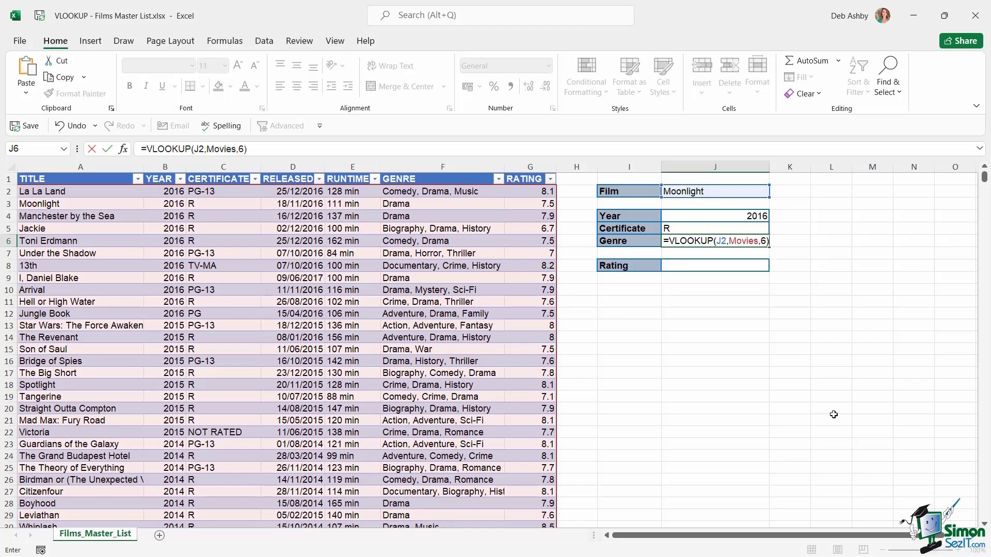
pyautogui.press('Return')
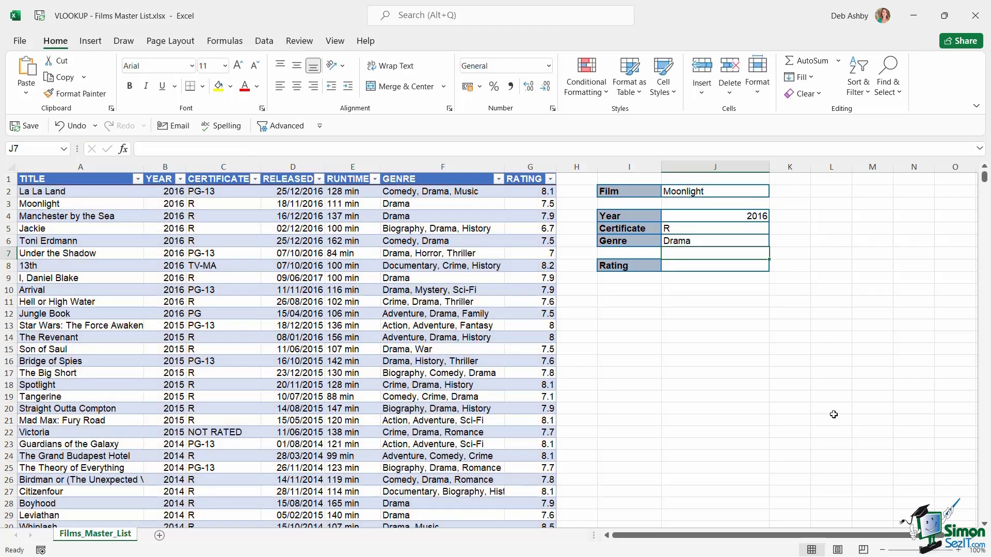
pyautogui.moveTo(31, 203); pyautogui.dragTo(435, 205)
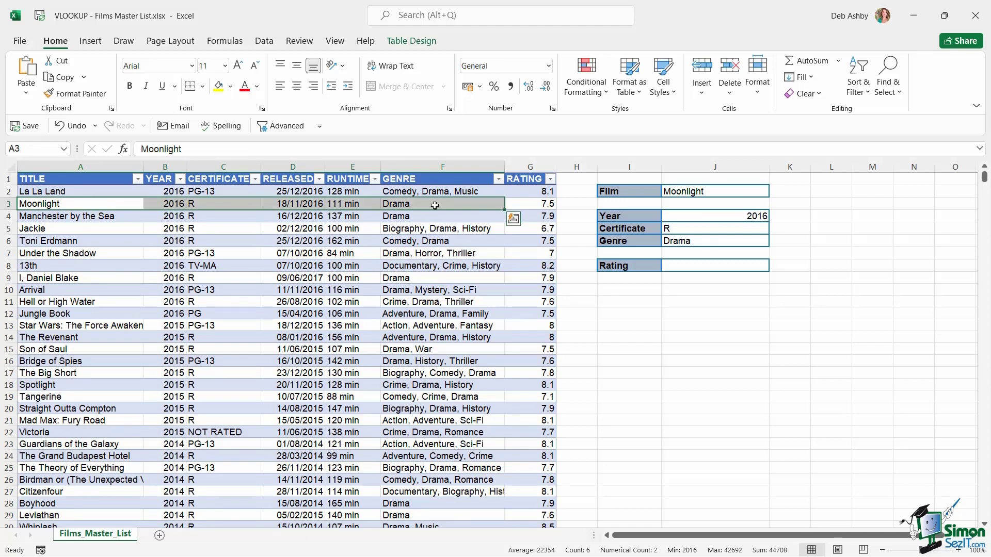
pyautogui.click(766, 336)
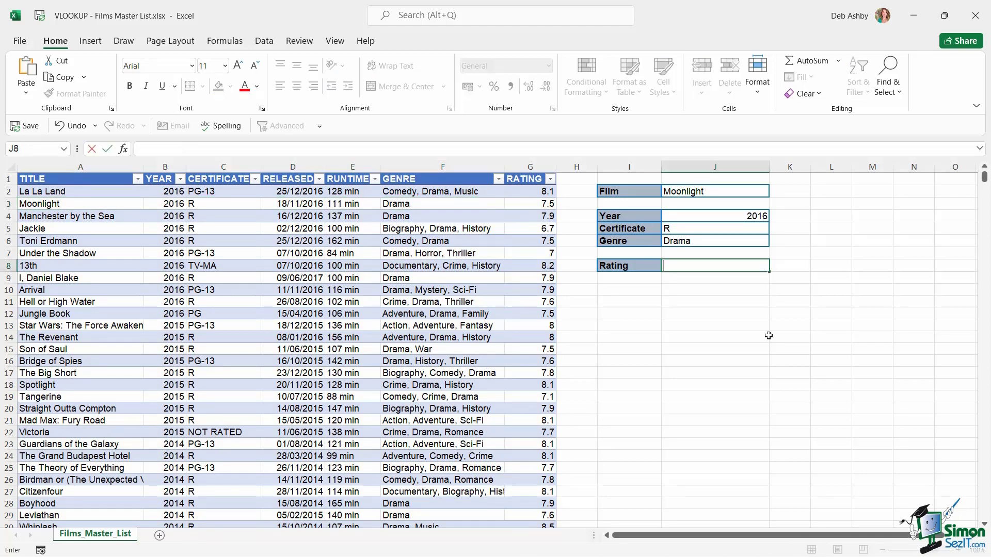
pyautogui.click(707, 267)
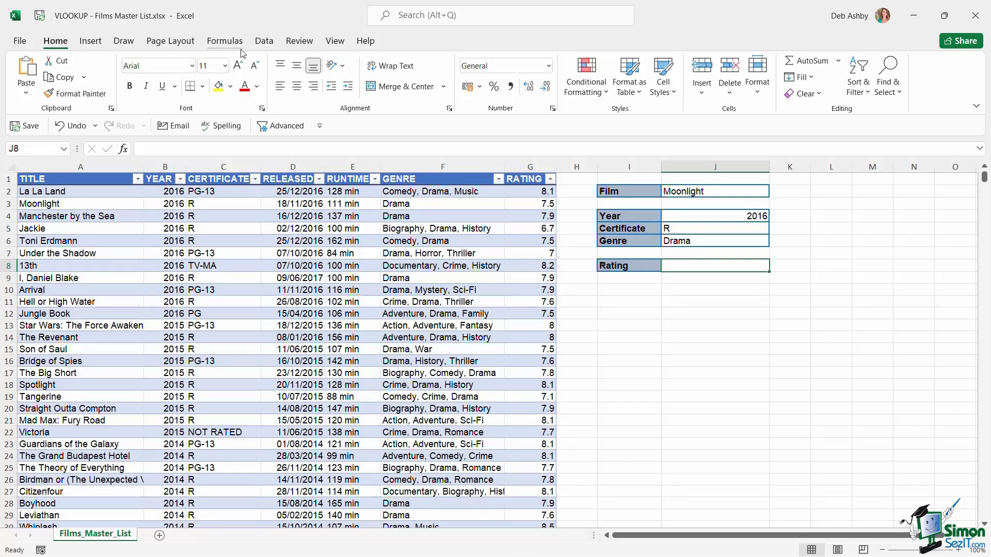
# Step: Search Insert Function for 'vlookup' to add it to Rating cell J8
pyautogui.click(224, 44)
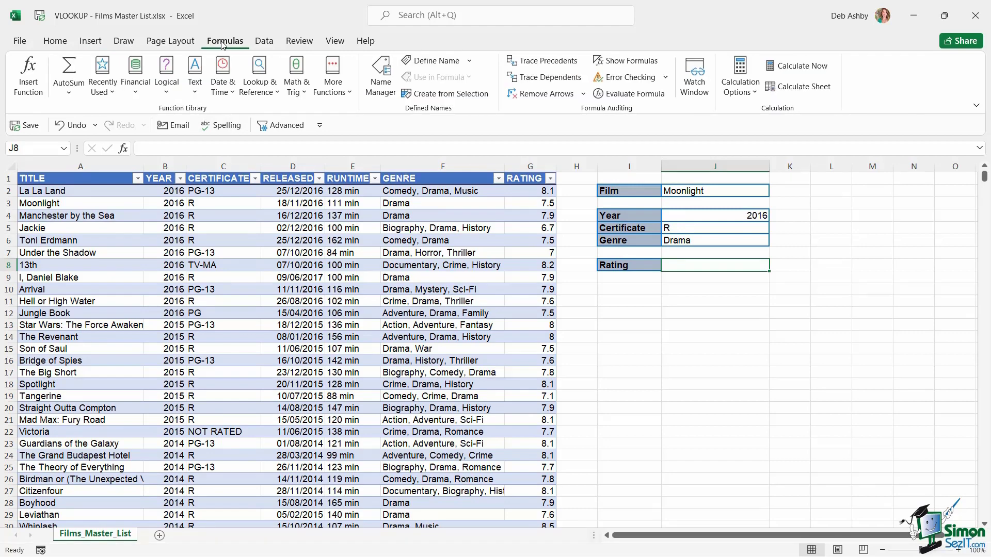
pyautogui.click(28, 85)
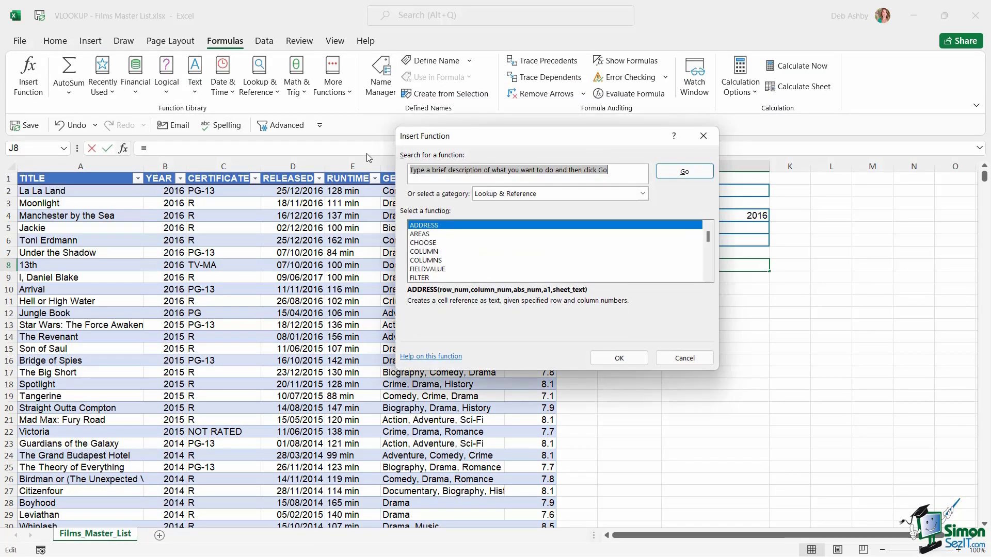
pyautogui.write('vlookup')
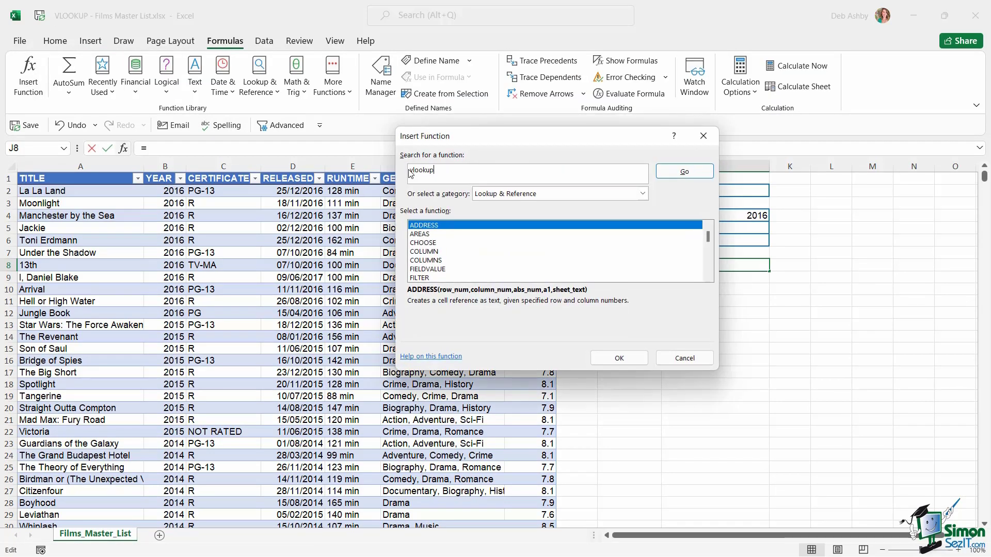
pyautogui.click(687, 173)
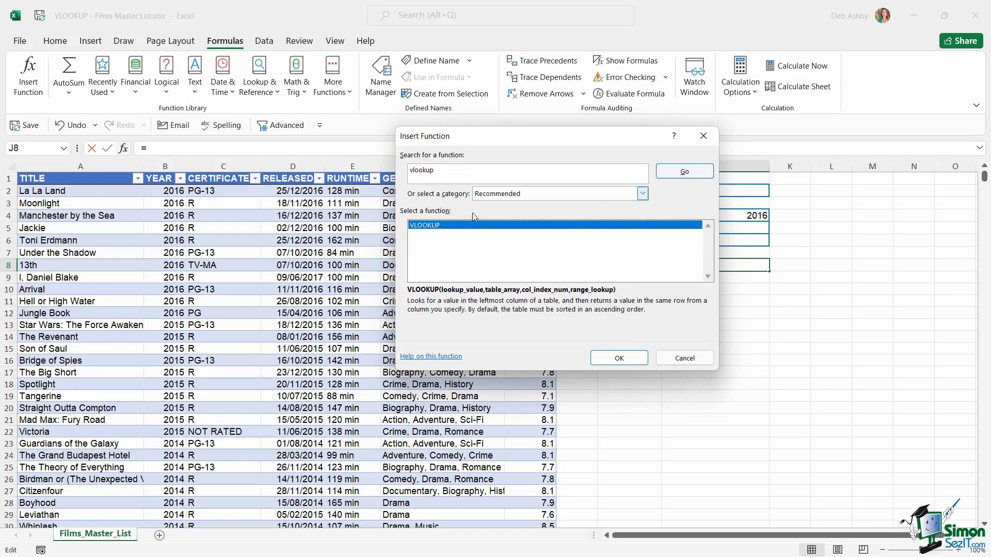
# Step: Fill VLOOKUP's arguments with J2, Movies, 7 and false so J8 shows 7.5
pyautogui.click(619, 358)
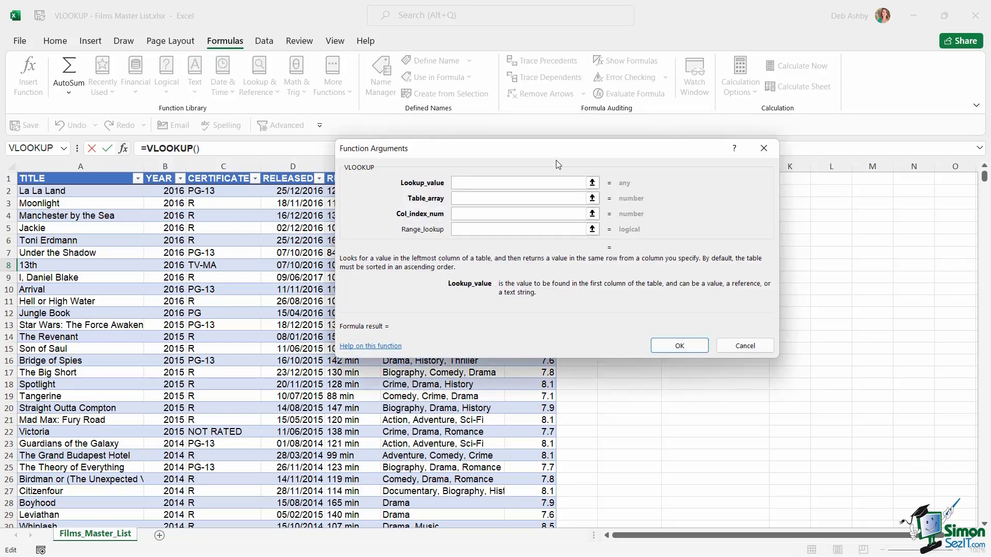
pyautogui.moveTo(556, 160); pyautogui.dragTo(296, 260)
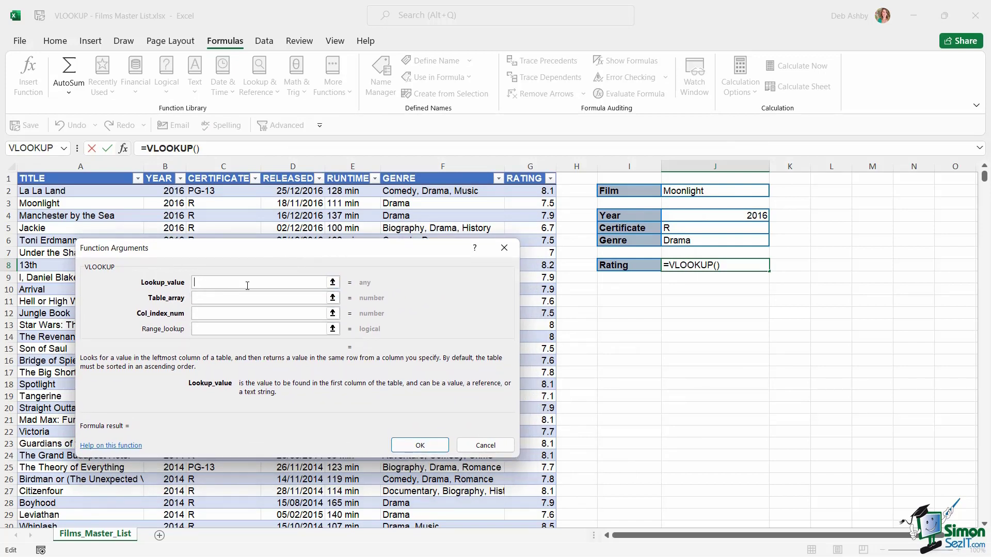
pyautogui.click(705, 188)
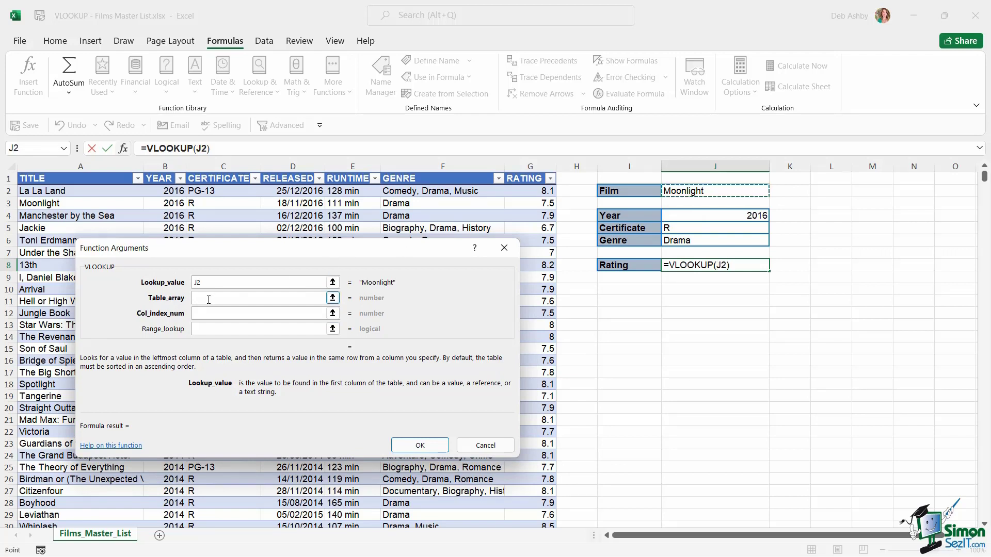
pyautogui.click(234, 299)
pyautogui.write('Movies')
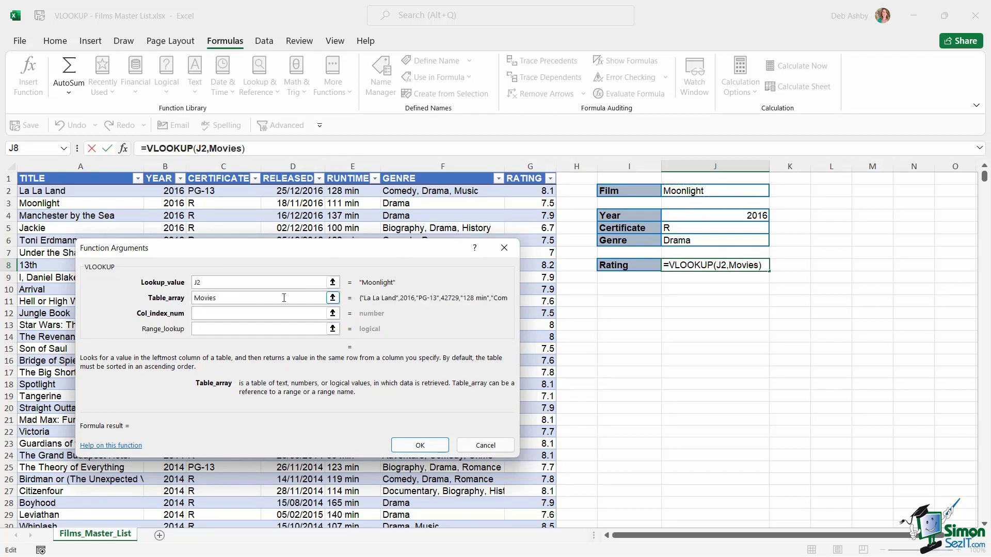
pyautogui.click(256, 314)
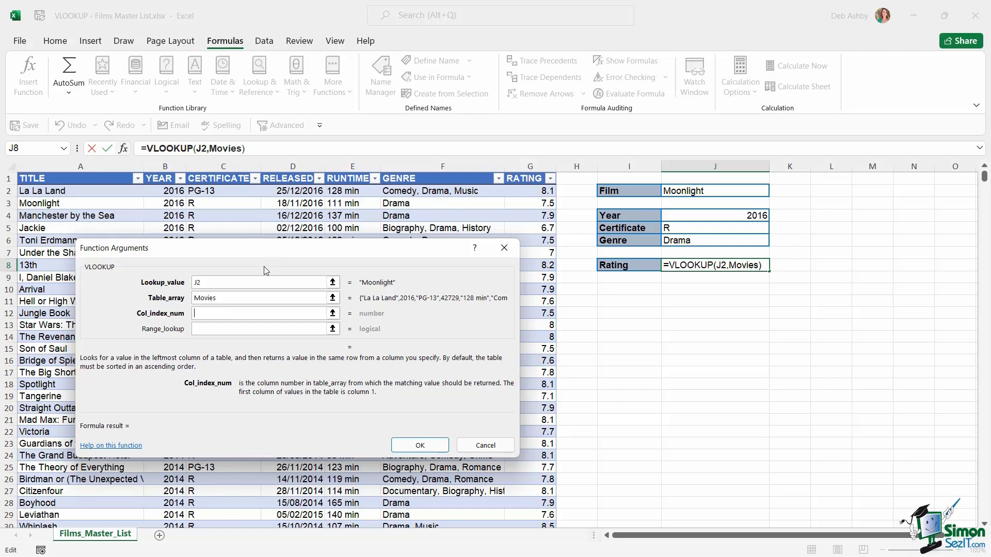
pyautogui.write('7')
pyautogui.click(217, 330)
pyautogui.write('false')
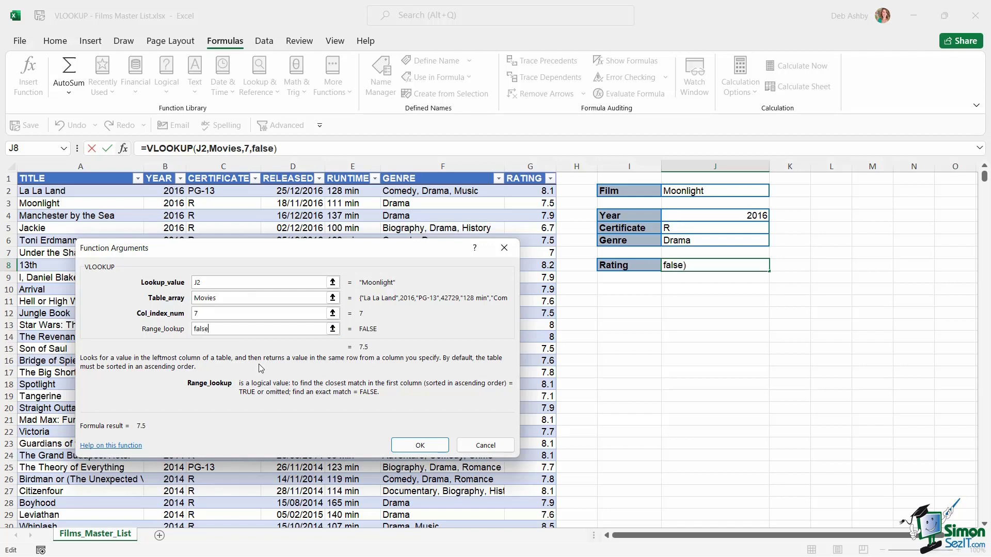
pyautogui.click(431, 447)
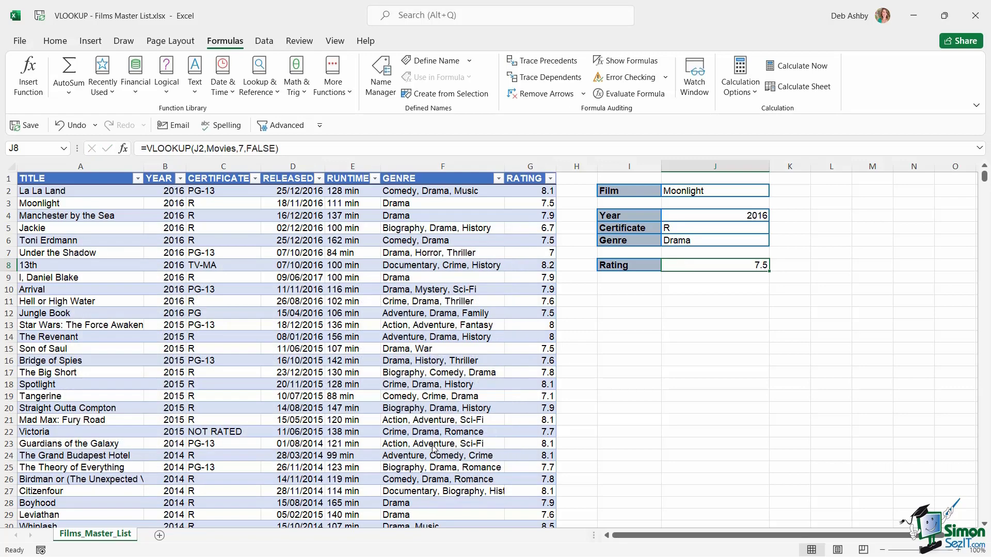
pyautogui.click(550, 205)
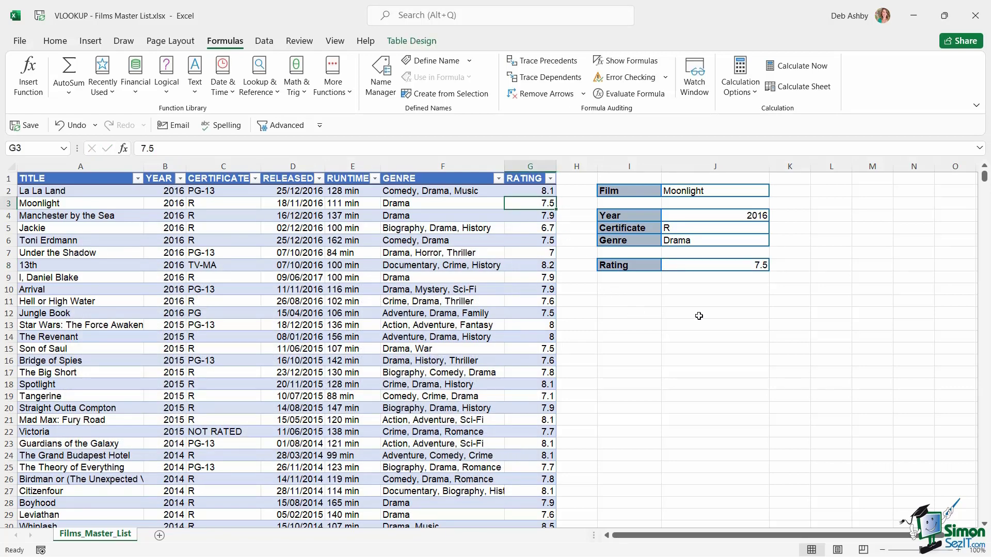
pyautogui.click(685, 192)
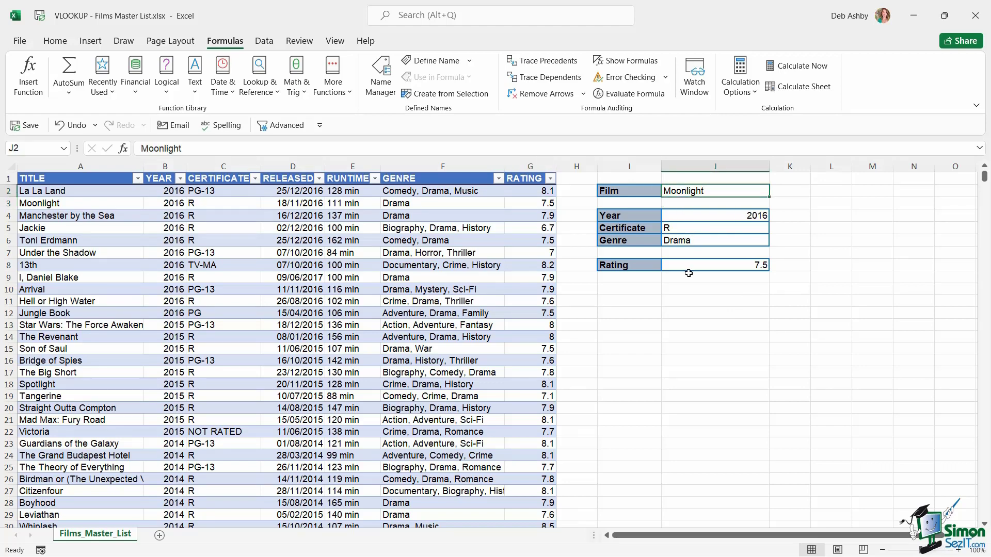
# Step: Look up Jackie in J2 and compare the panel with Jackie's row
pyautogui.write('Jackie')
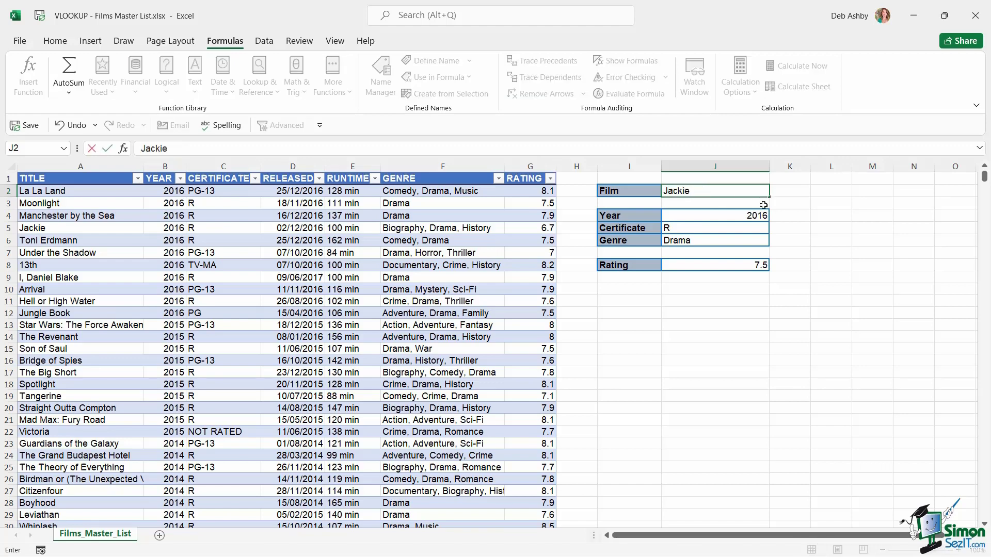
pyautogui.press('Return')
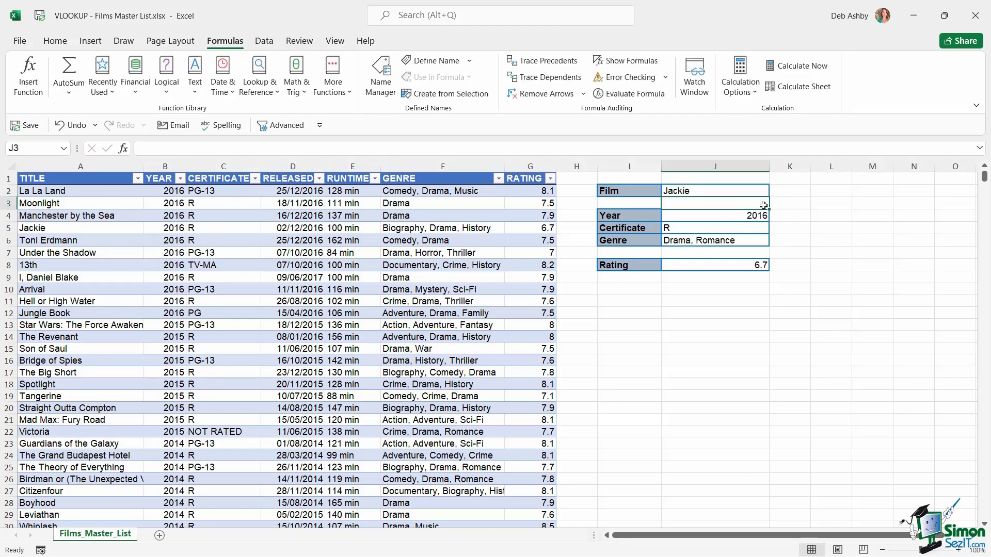
pyautogui.click(18, 233)
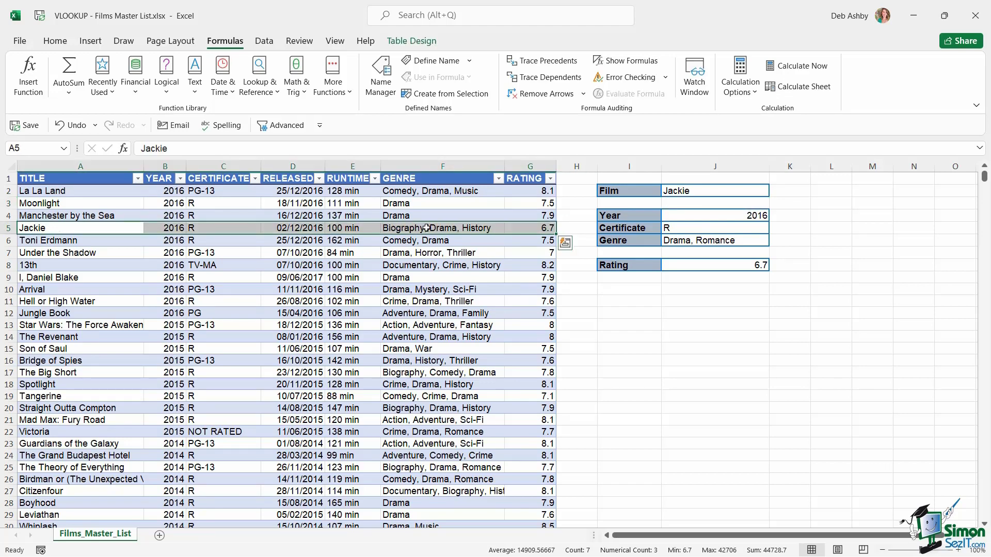
# Step: Look up La La Land in J2 and check 2016, PG-13, Drama, 8.1 against its row
pyautogui.click(683, 192)
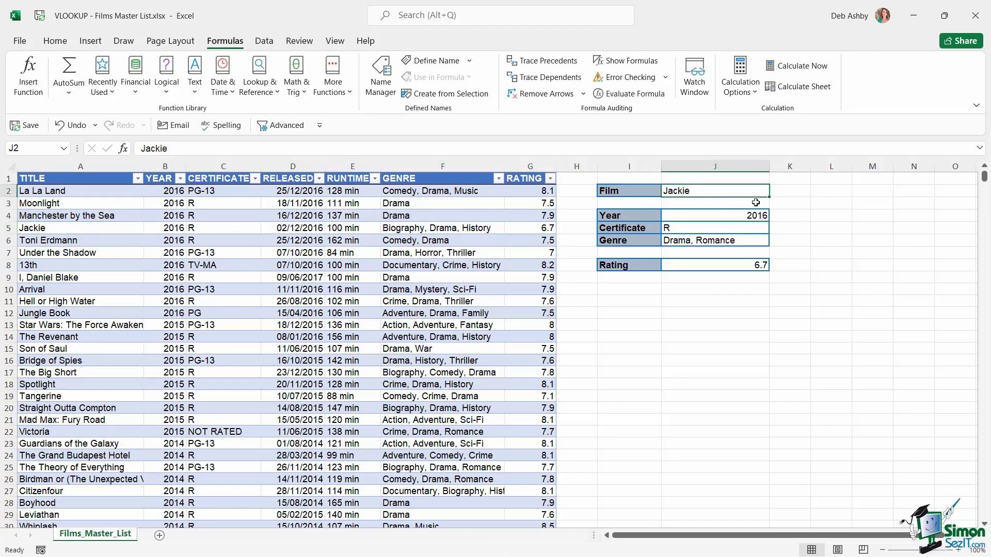
pyautogui.write('La La Land')
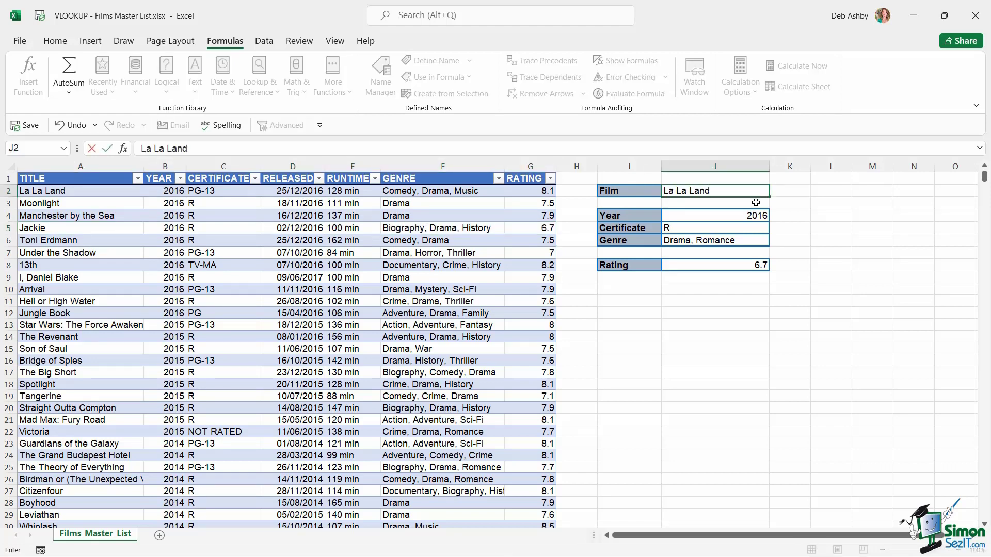
pyautogui.press('Return')
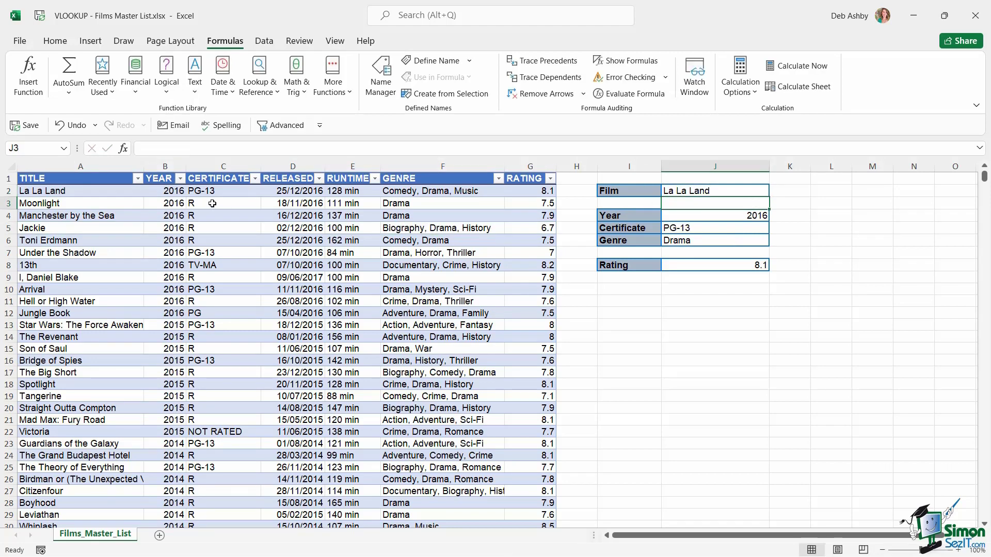
pyautogui.moveTo(62, 191); pyautogui.dragTo(513, 192)
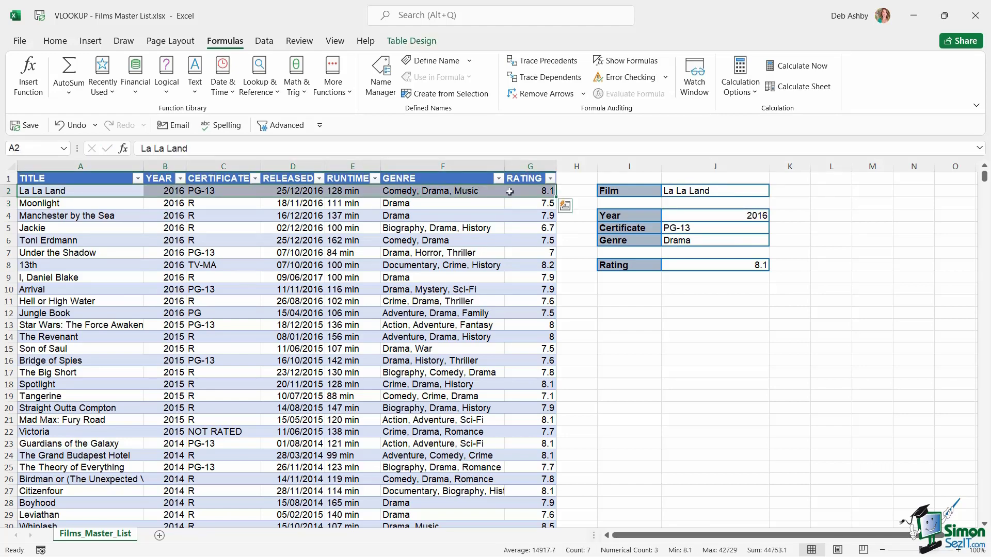